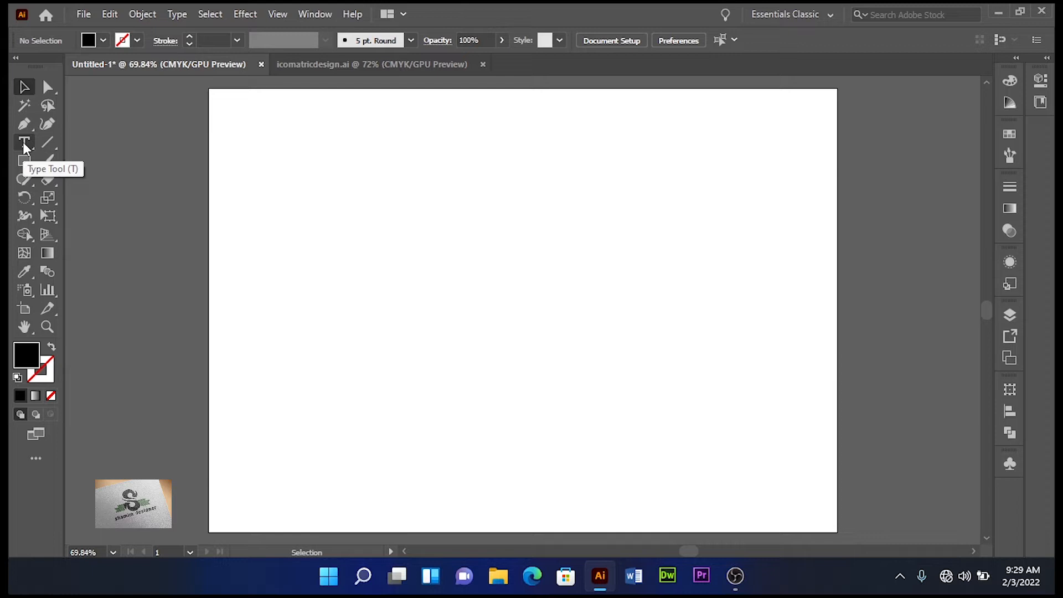
# Add the text "EFFECT 3D ICOMATRIC" to the artboard and move it toward the upper right
pyautogui.click(23, 143)
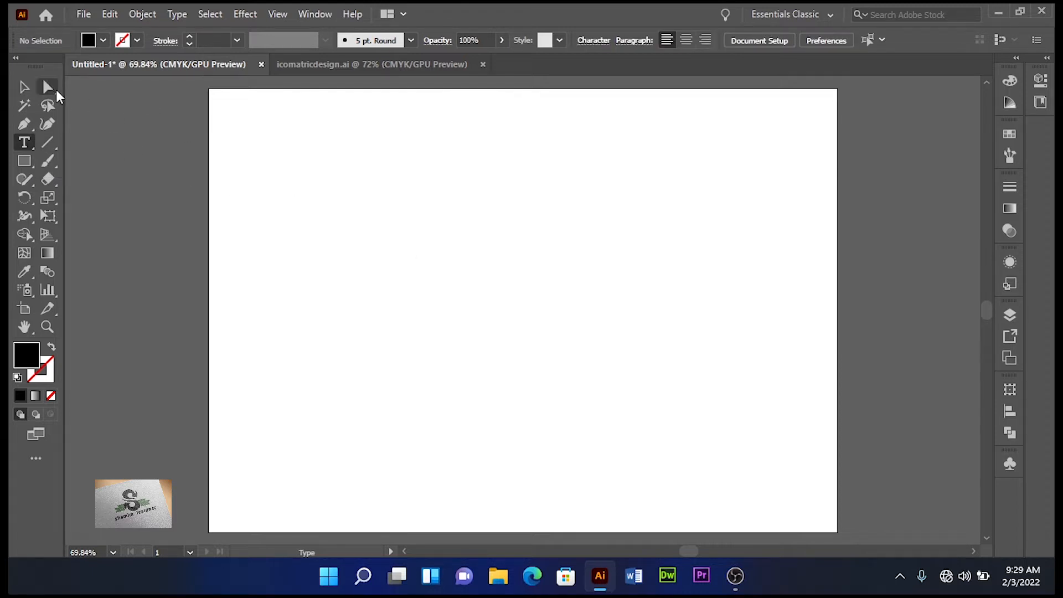
pyautogui.click(334, 245)
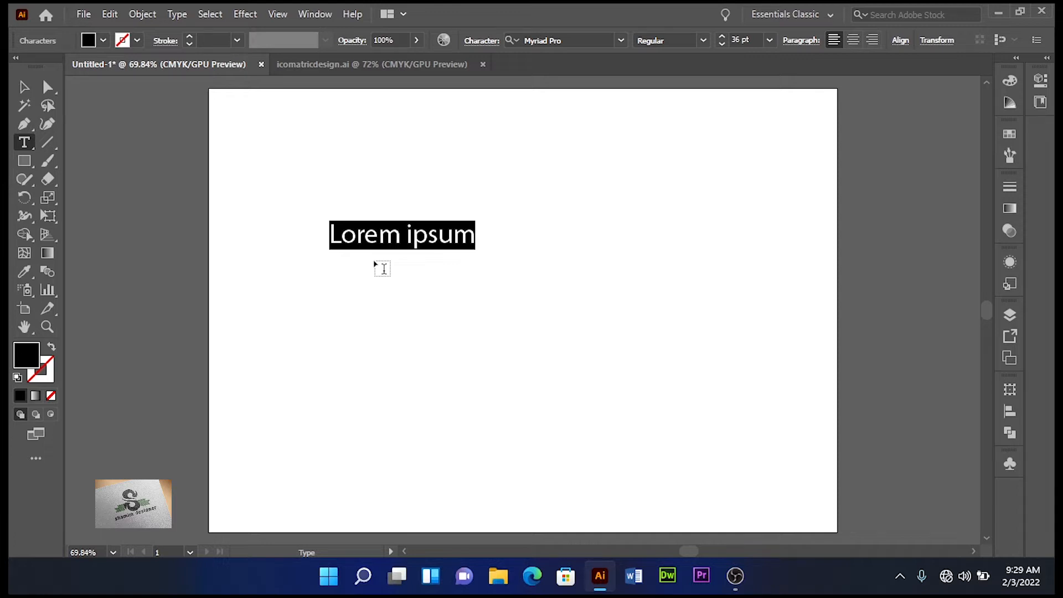
pyautogui.write('E')
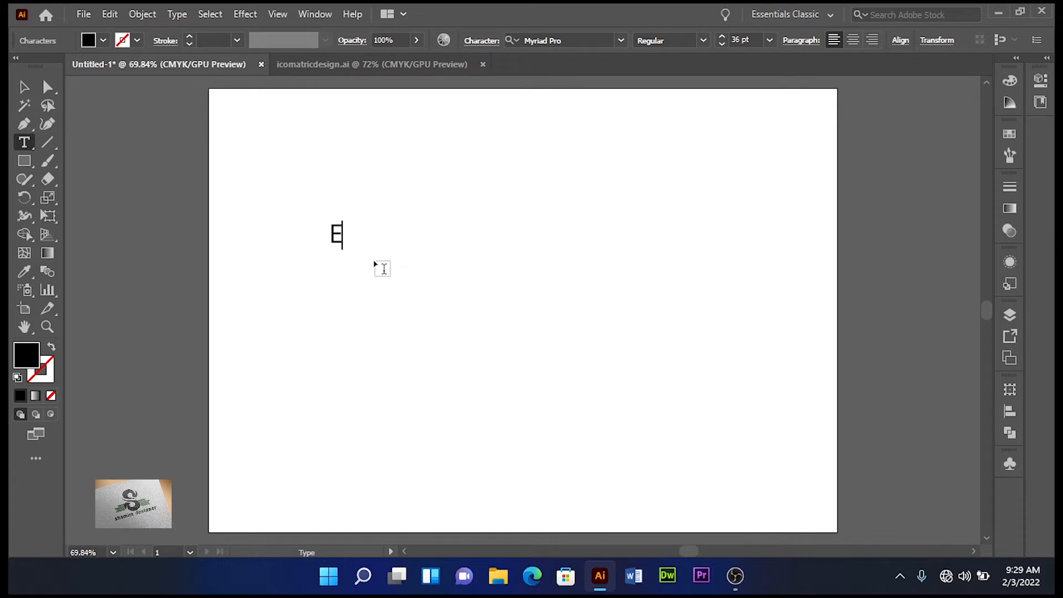
pyautogui.write('FFECT ')
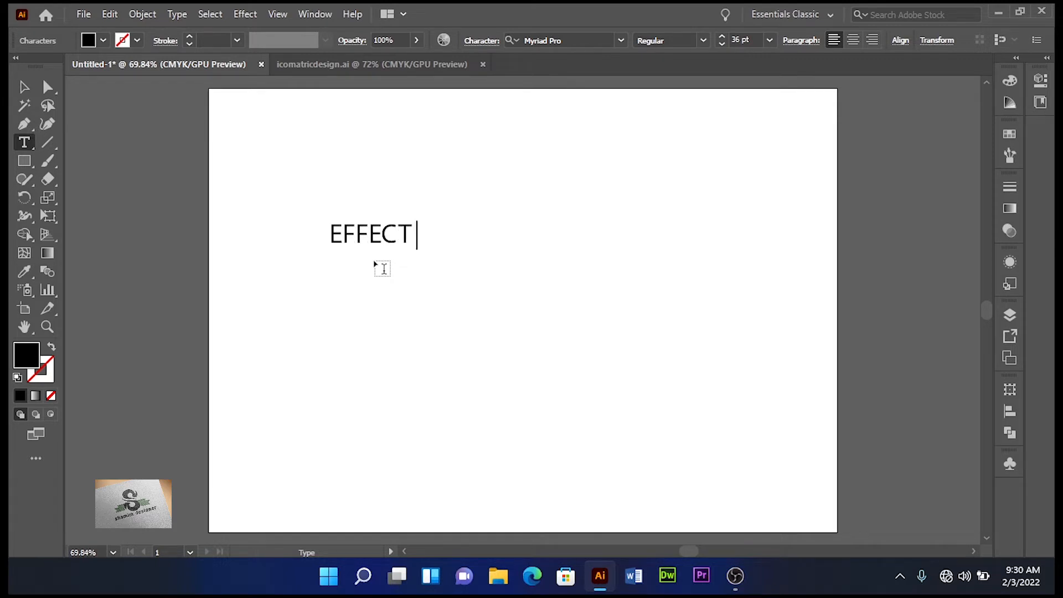
pyautogui.write('3D ICOMA')
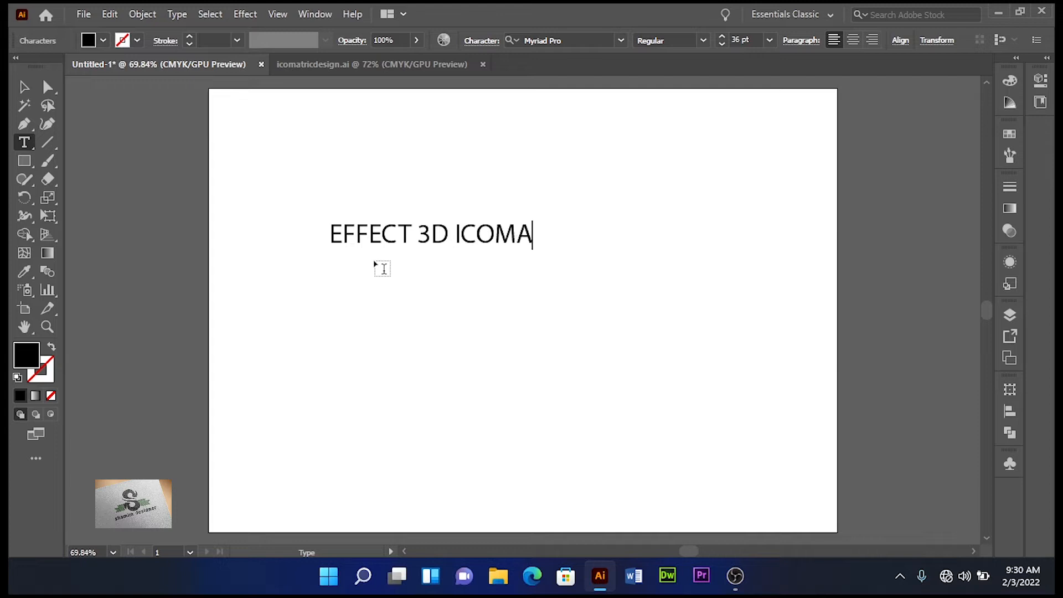
pyautogui.write('TRIC')
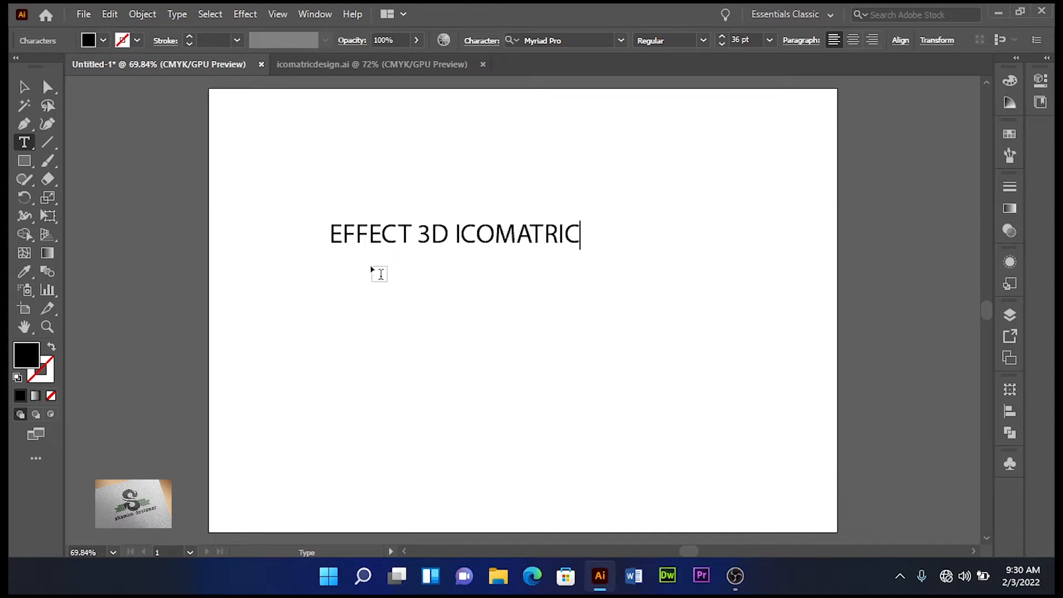
pyautogui.click(23, 87)
pyautogui.moveTo(507, 244); pyautogui.dragTo(622, 235)
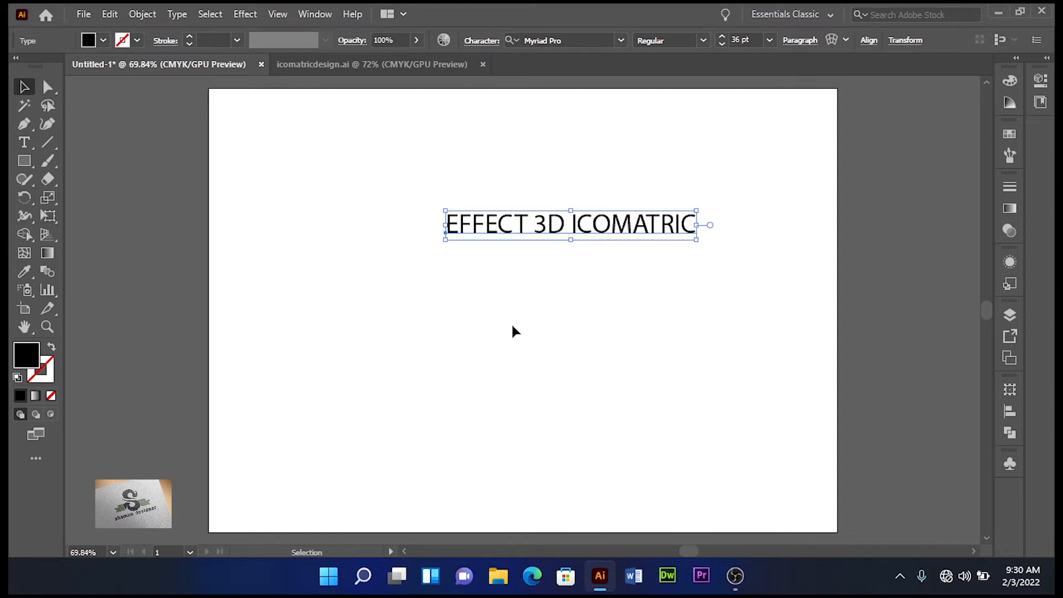
pyautogui.click(513, 330)
# Draw a rectangle covering the whole artboard and fill it with a medium grey swatch
pyautogui.click(24, 162)
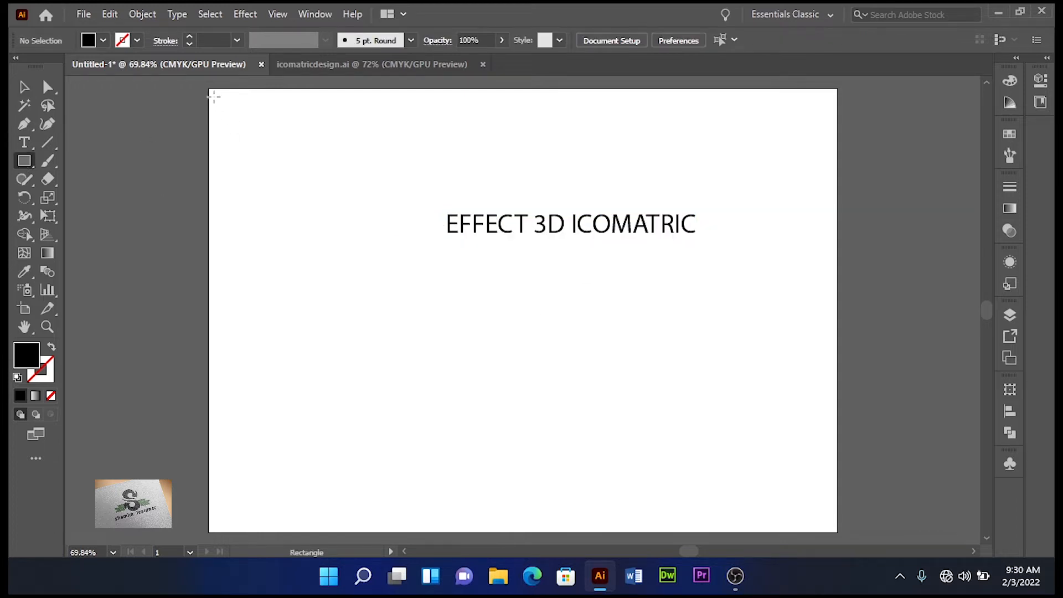
pyautogui.moveTo(209, 89); pyautogui.dragTo(837, 533)
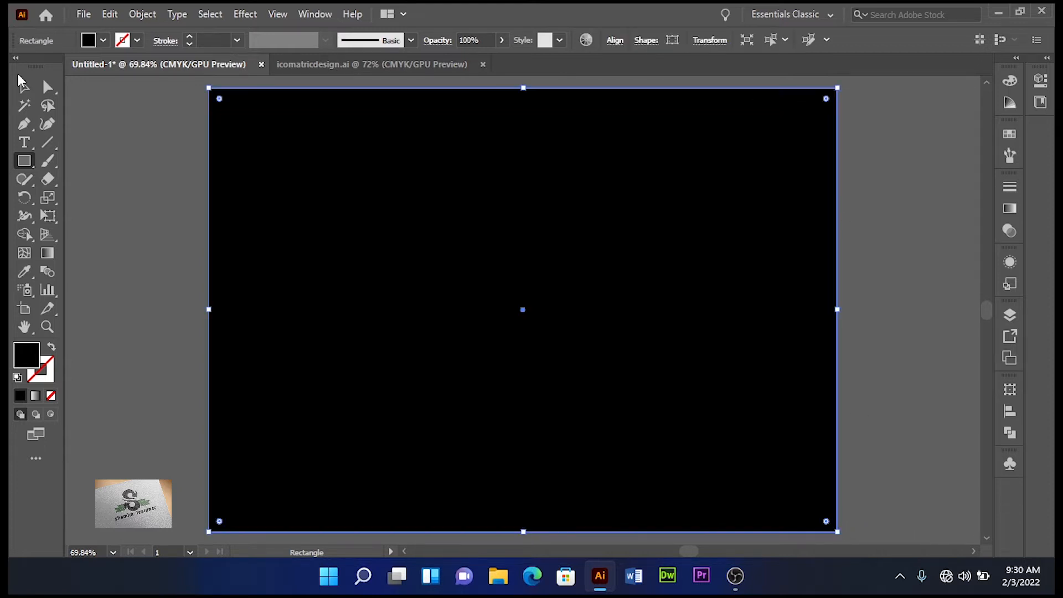
pyautogui.click(24, 87)
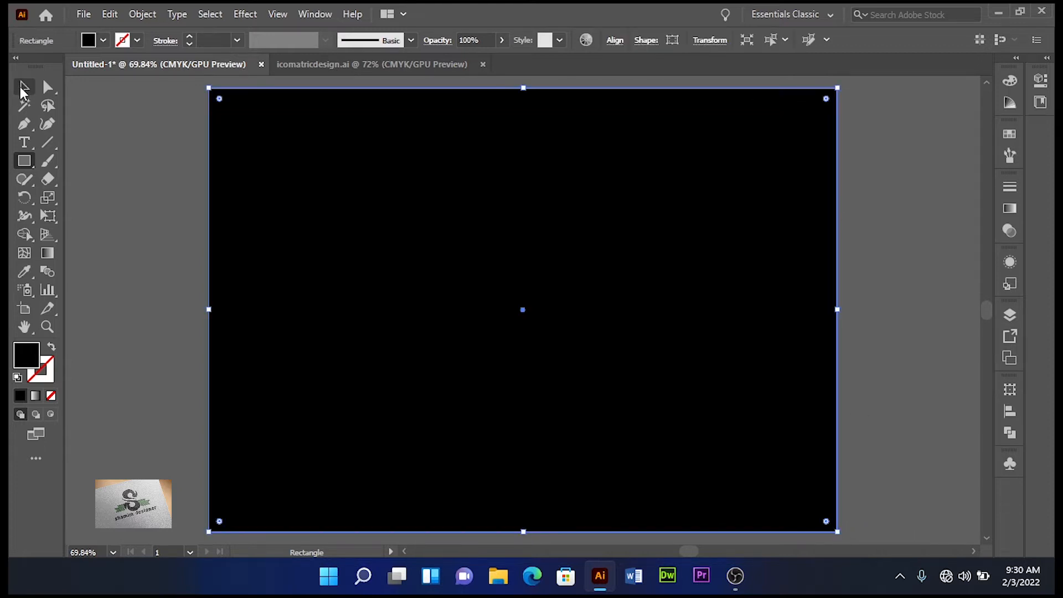
pyautogui.click(104, 41)
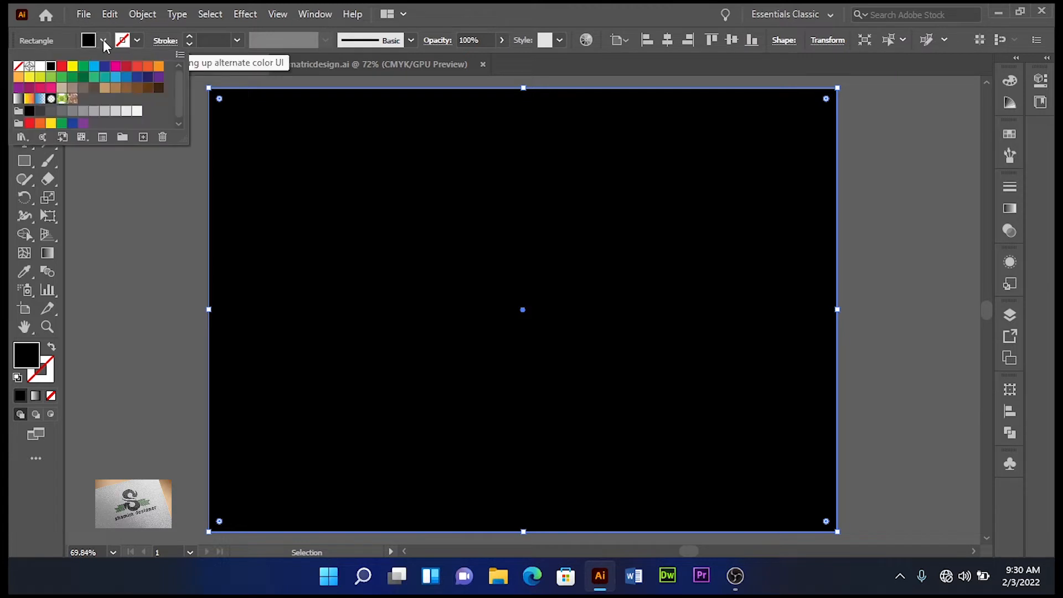
pyautogui.click(92, 113)
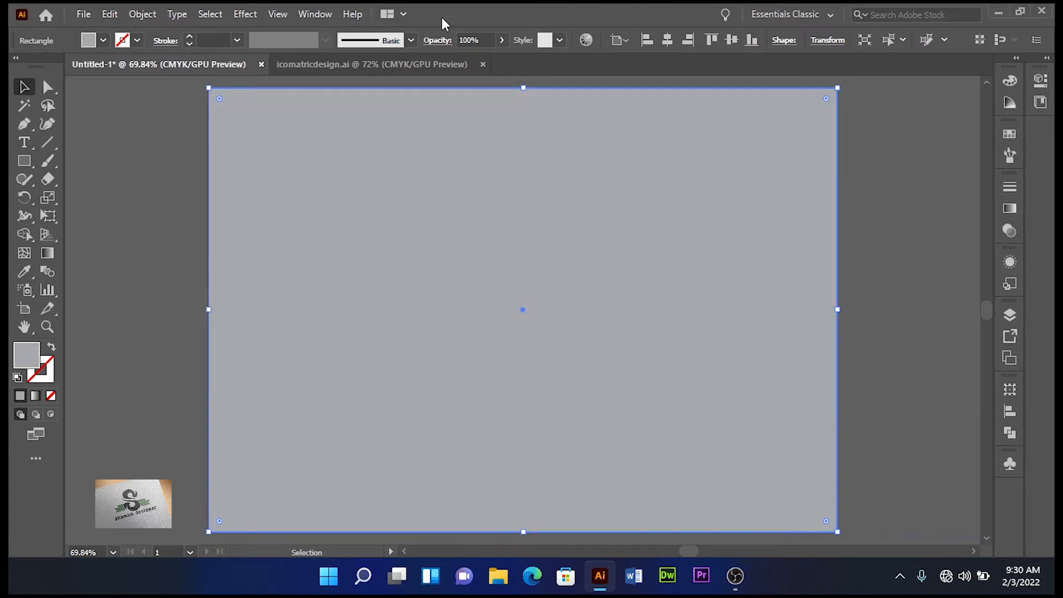
# Send the grey background rectangle behind the text and lock it
pyautogui.rightClick(346, 110)
pyautogui.moveTo(434, 400)
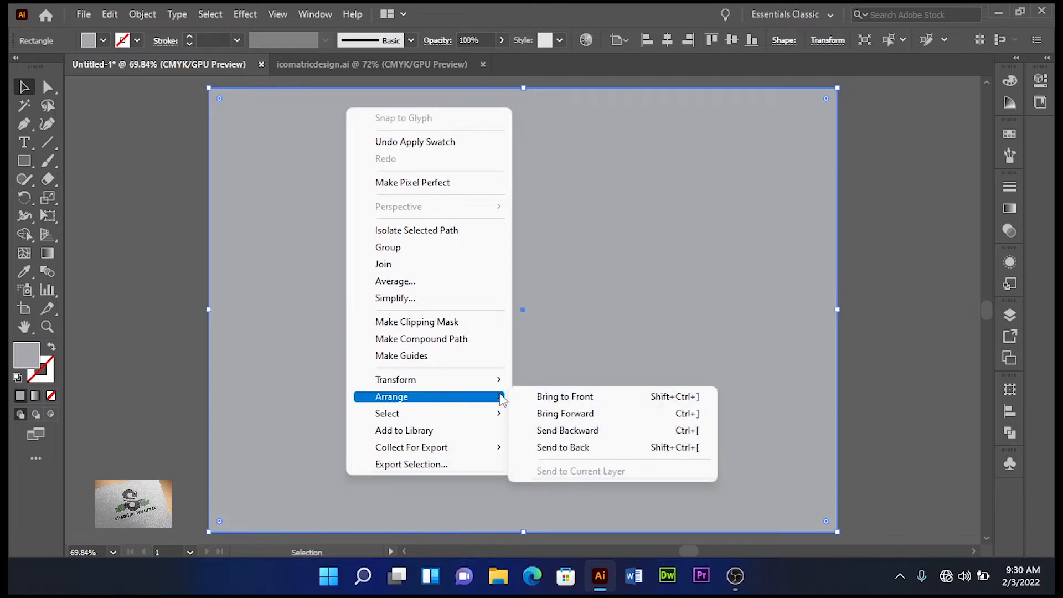
pyautogui.click(564, 447)
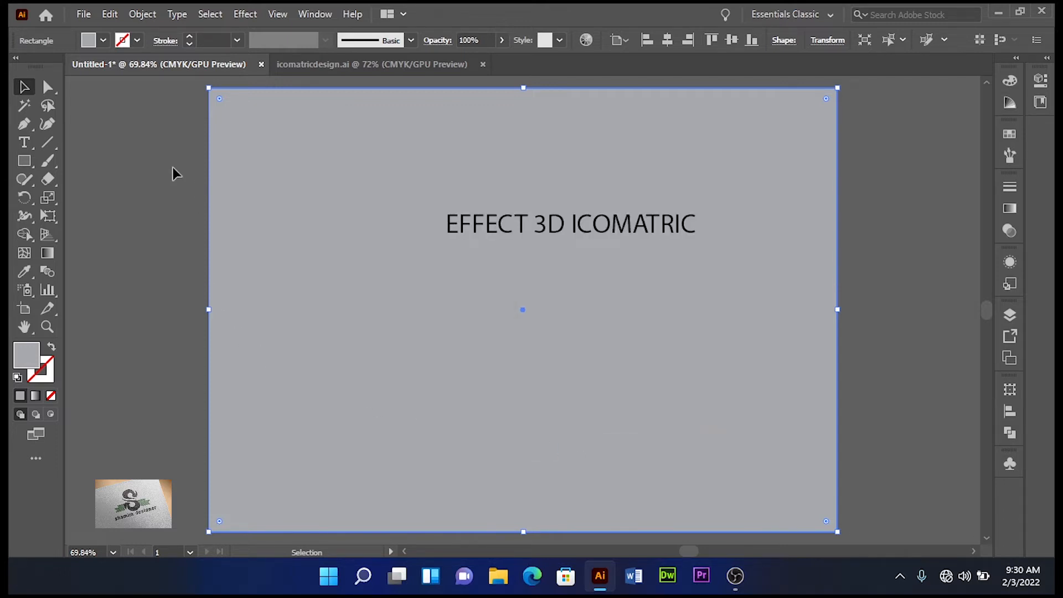
pyautogui.click(137, 14)
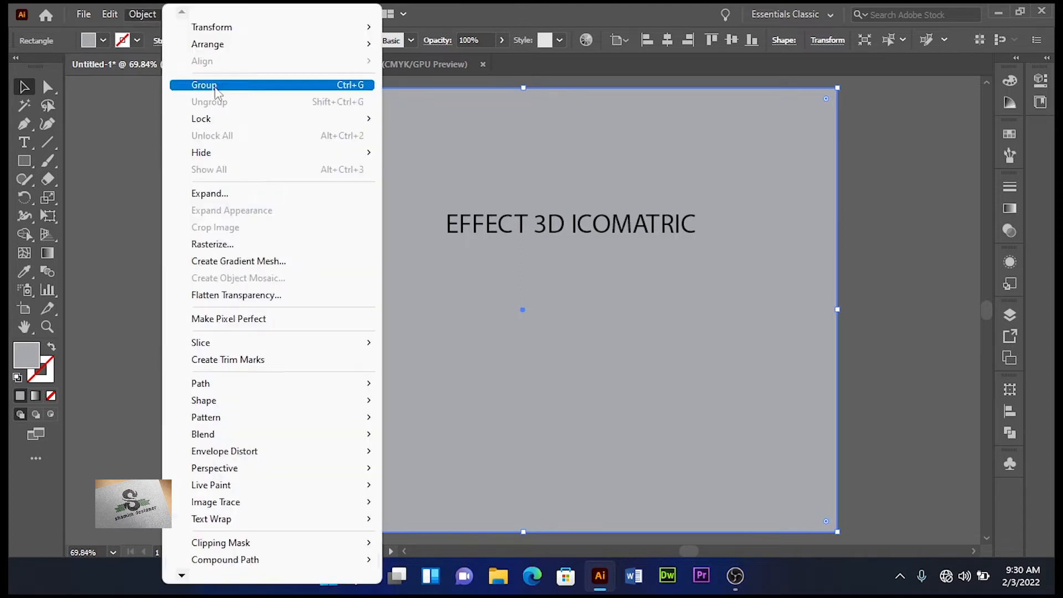
pyautogui.moveTo(237, 126)
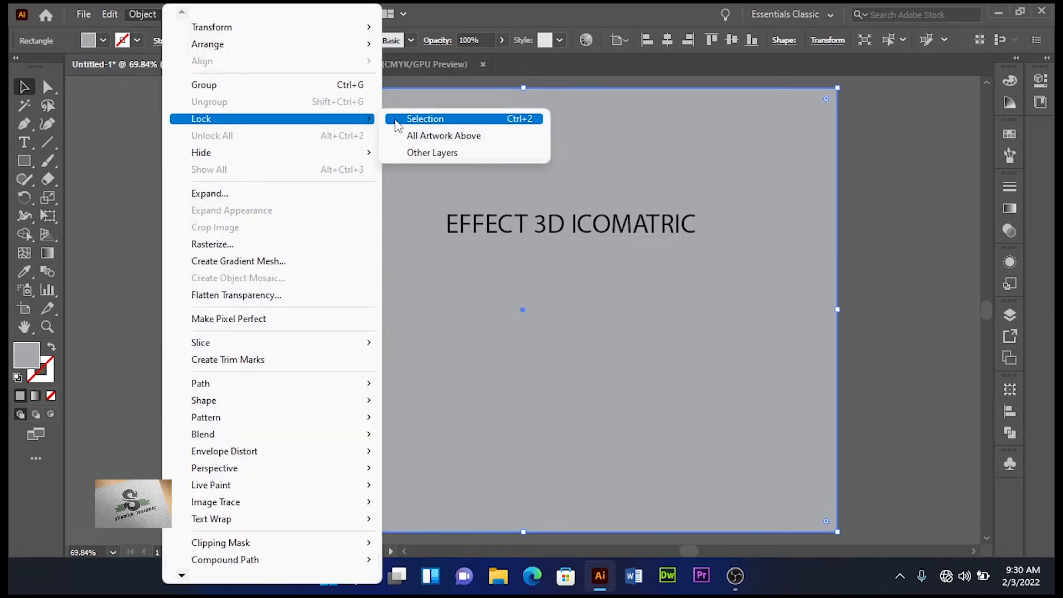
pyautogui.click(397, 123)
# Place a copy of the text in the lower half of the artboard and shift the original slightly up and left
pyautogui.moveTo(477, 232); pyautogui.dragTo(442, 220)
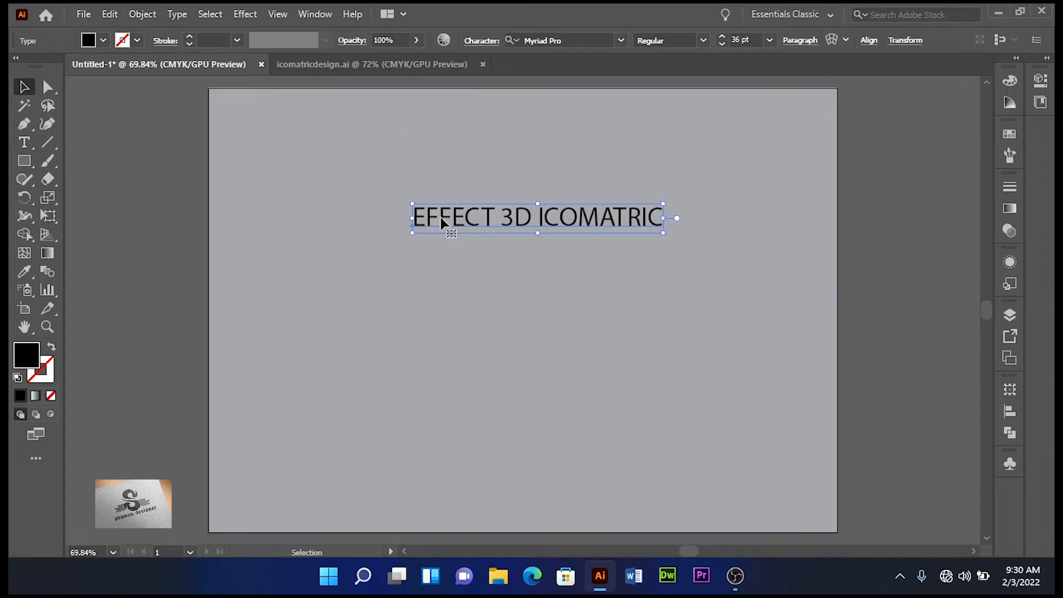
pyautogui.moveTo(442, 224); pyautogui.dragTo(453, 387)
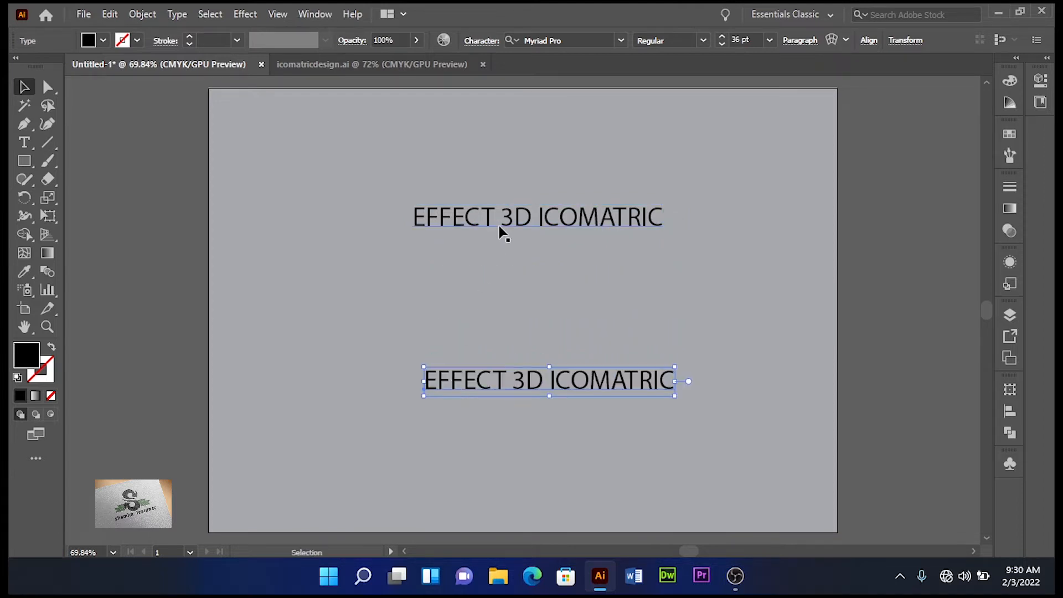
pyautogui.moveTo(487, 220); pyautogui.dragTo(455, 212)
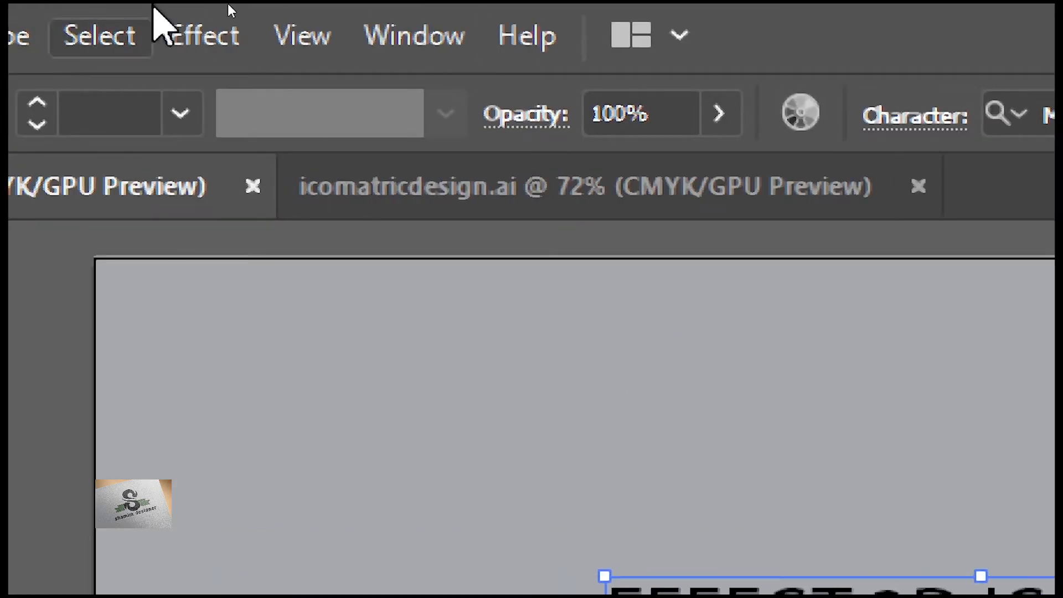
# Apply a 3D Rotate effect with the Isometric Top position to the upper text and shift it slightly down and left
pyautogui.click(207, 36)
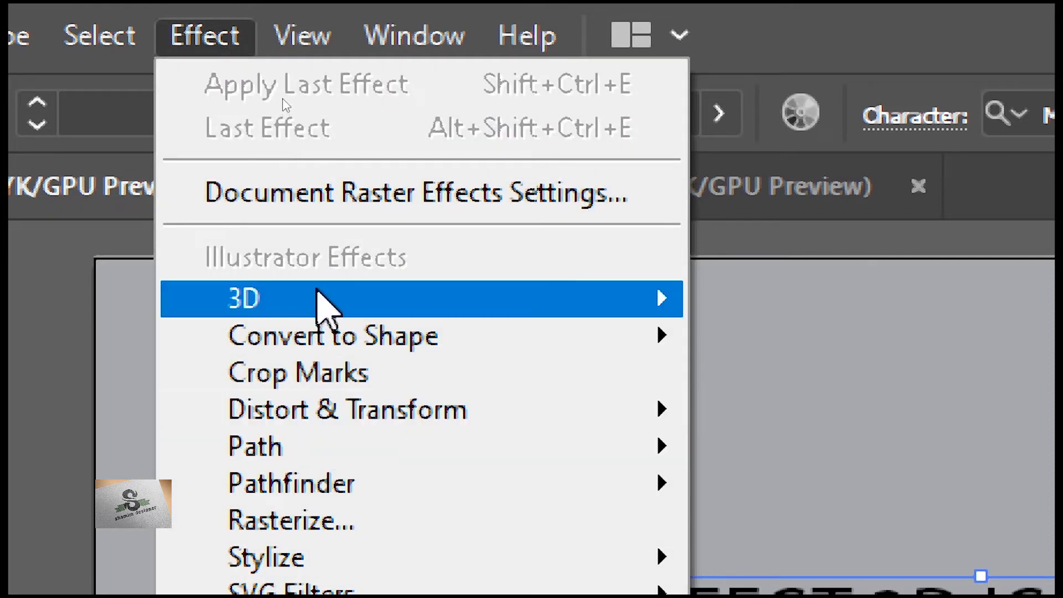
pyautogui.moveTo(341, 295)
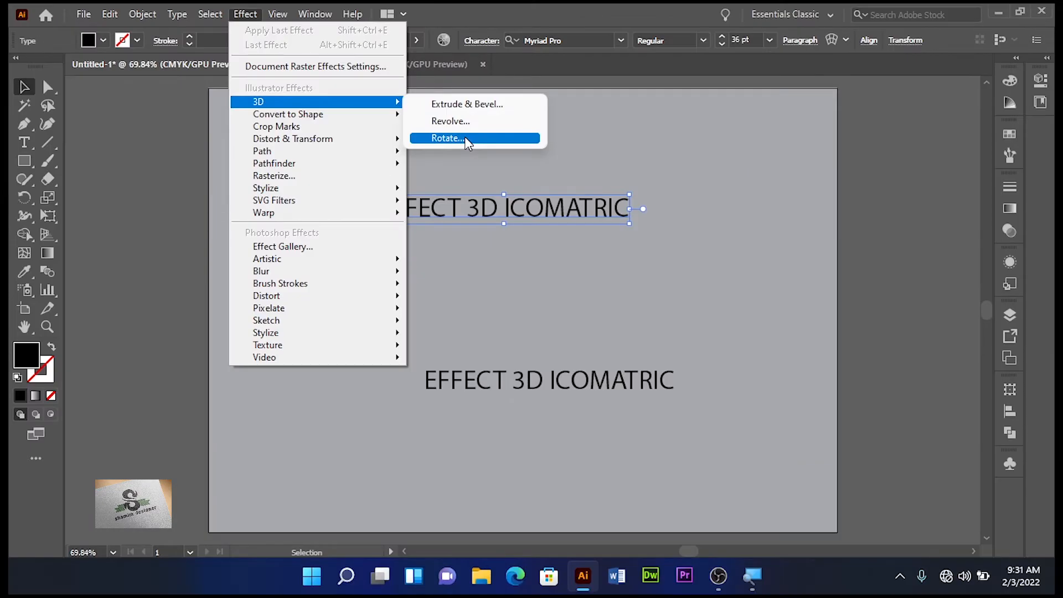
pyautogui.click(465, 139)
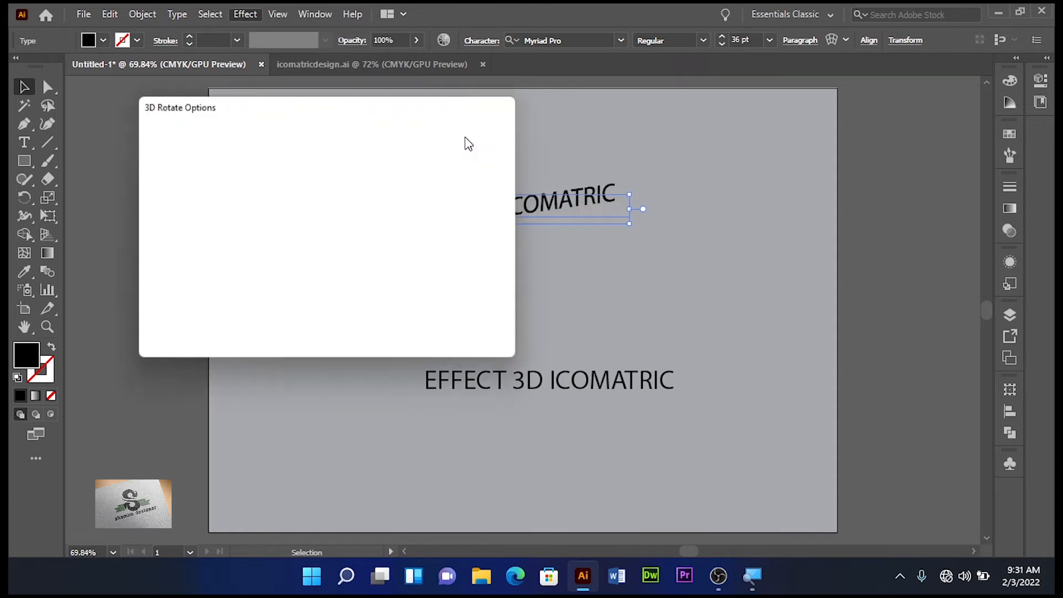
pyautogui.moveTo(334, 106); pyautogui.dragTo(452, 96)
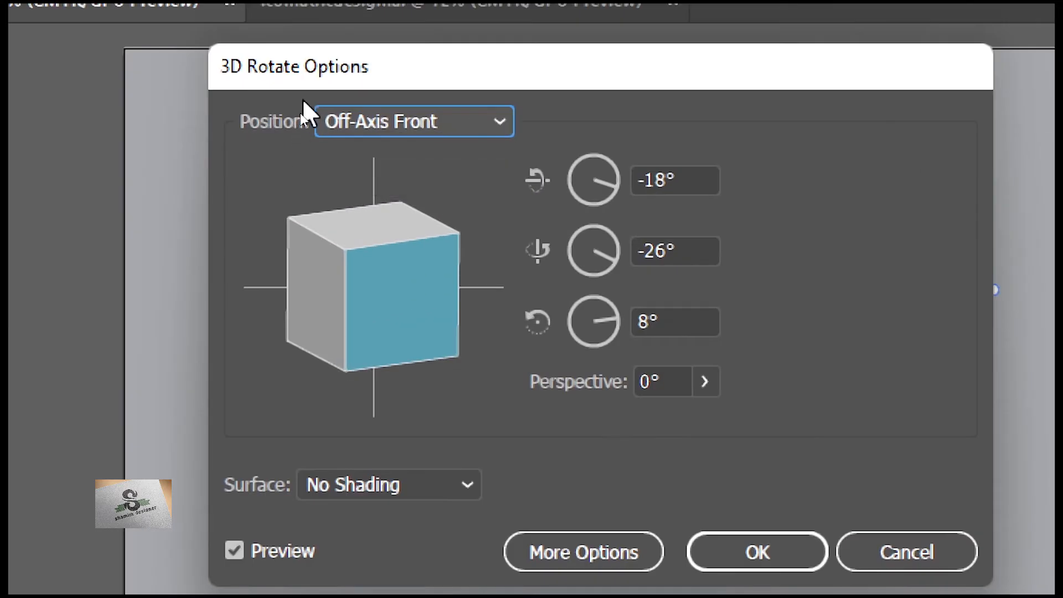
pyautogui.click(501, 123)
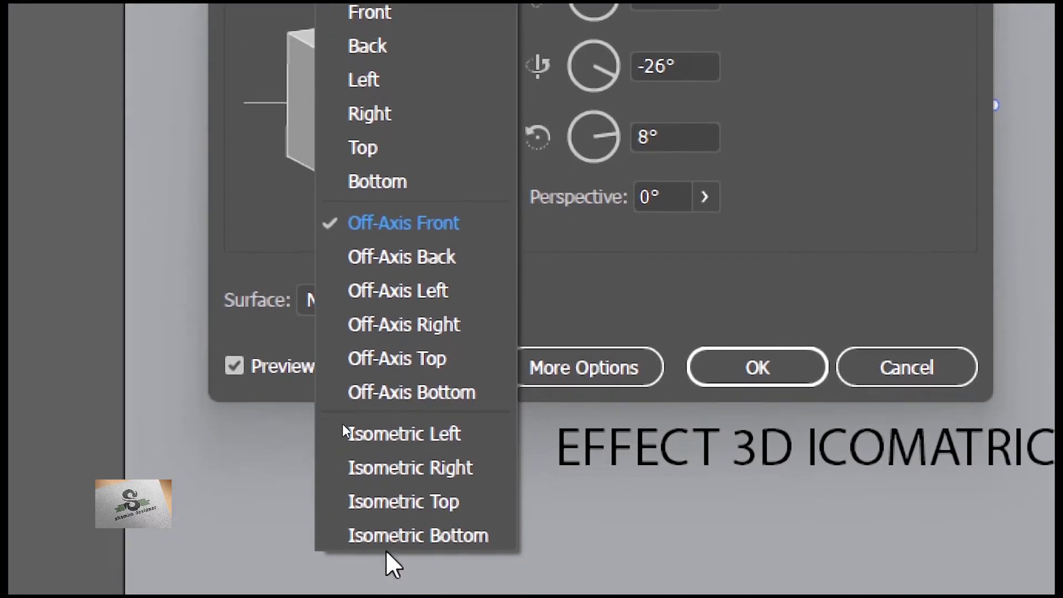
pyautogui.click(434, 502)
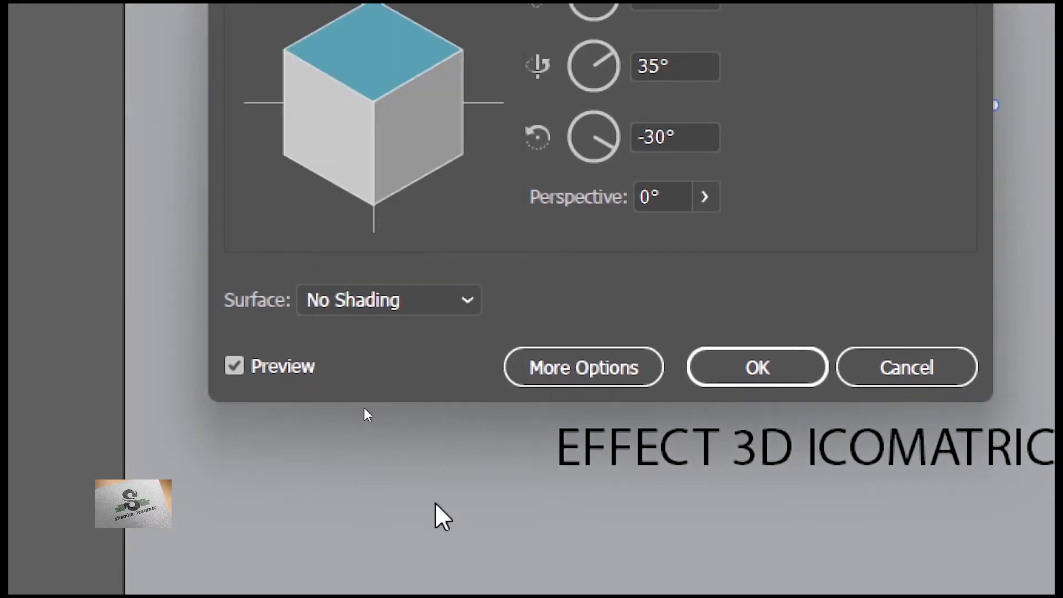
pyautogui.click(729, 368)
pyautogui.moveTo(727, 94); pyautogui.dragTo(655, 133)
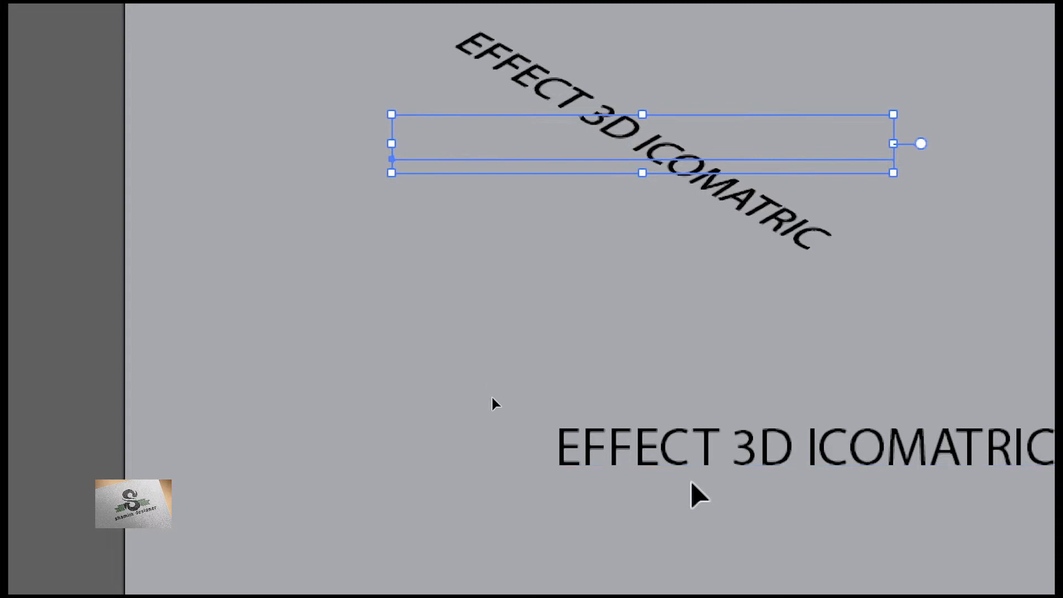
# Move the lower flat text up beneath the slanted one and apply a 3D Rotate effect with the Isometric Left position
pyautogui.moveTo(690, 476); pyautogui.dragTo(391, 376)
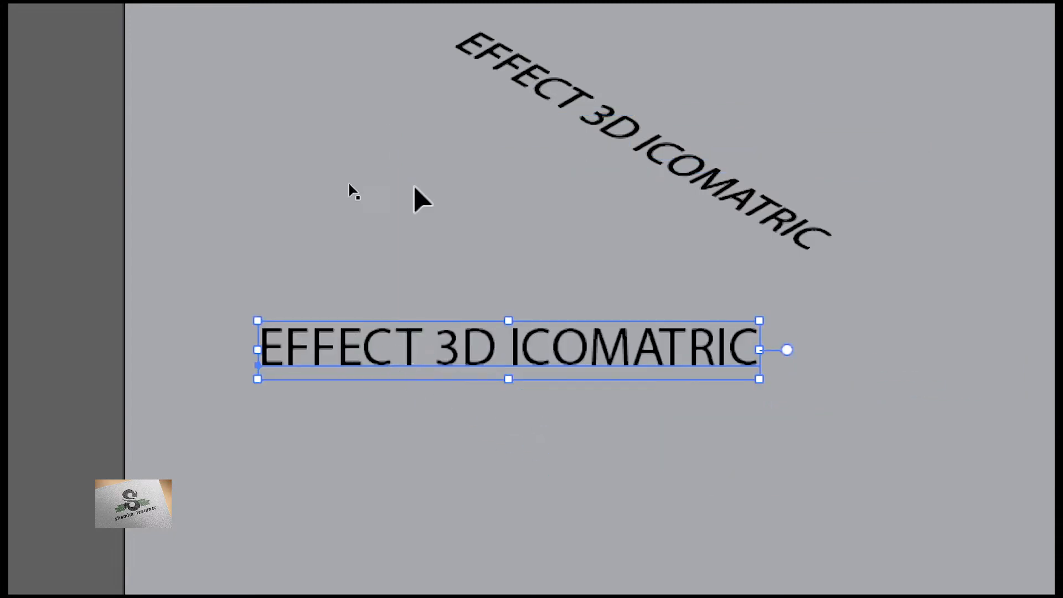
pyautogui.click(183, 24)
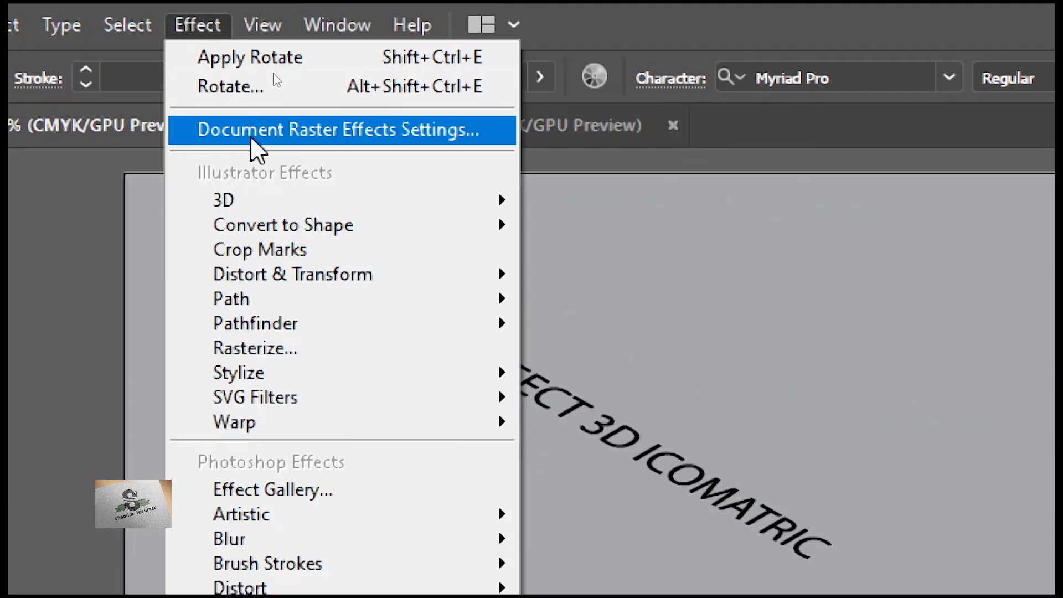
pyautogui.moveTo(465, 207)
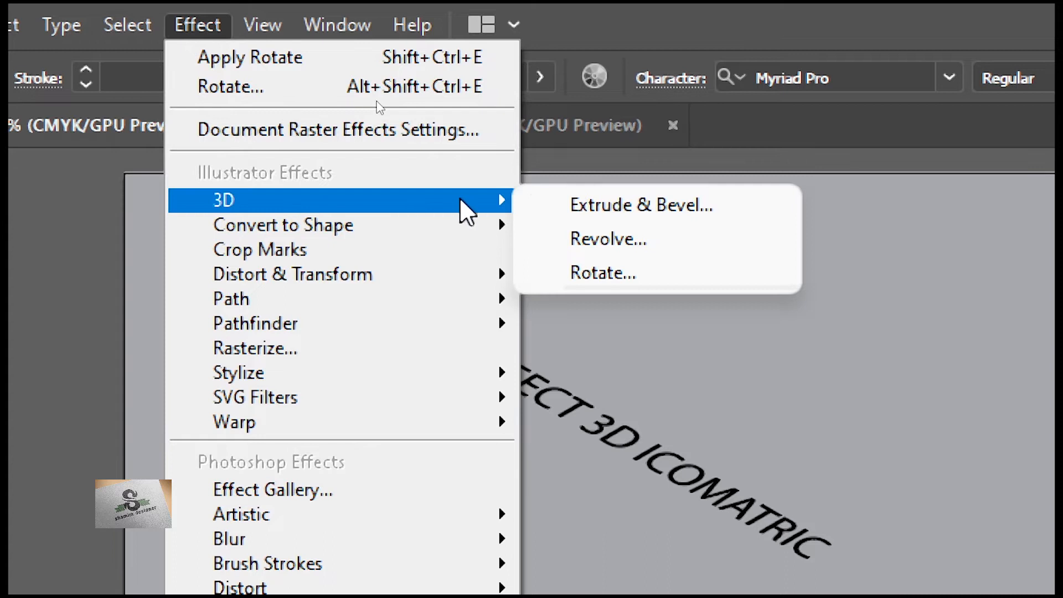
pyautogui.click(643, 279)
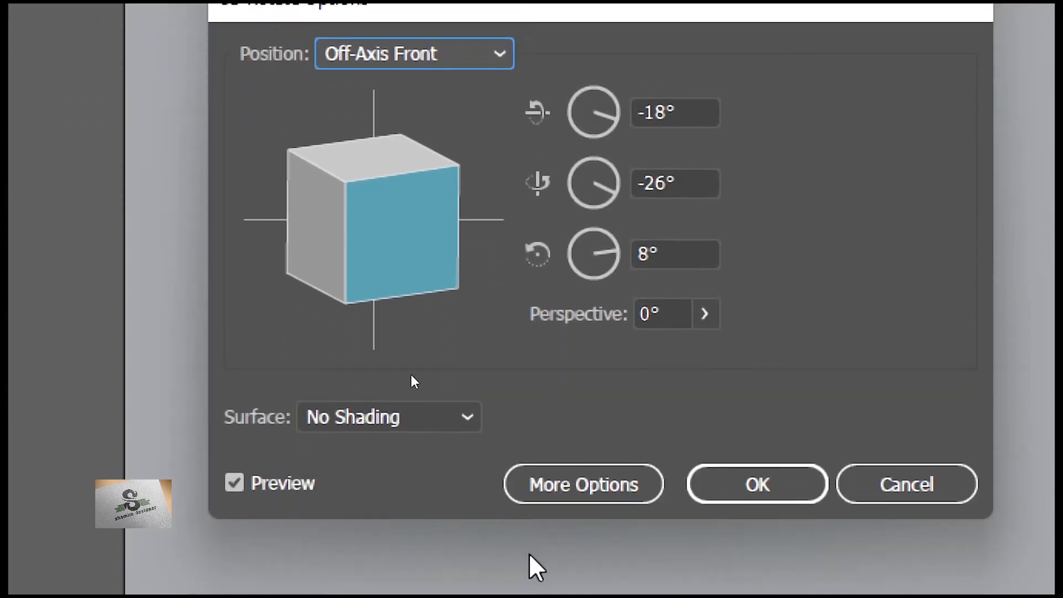
pyautogui.click(497, 56)
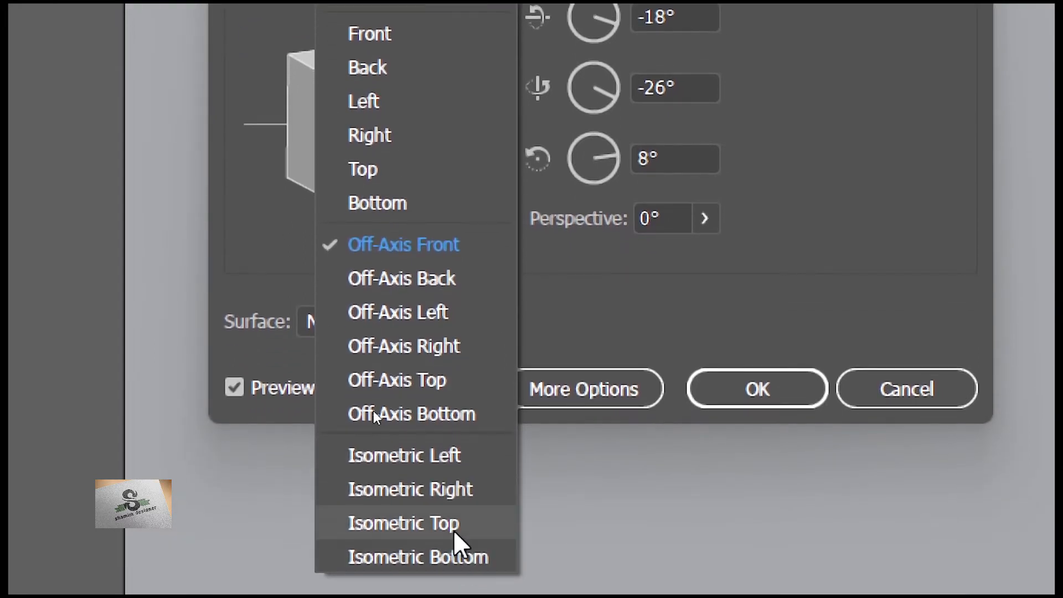
pyautogui.click(460, 489)
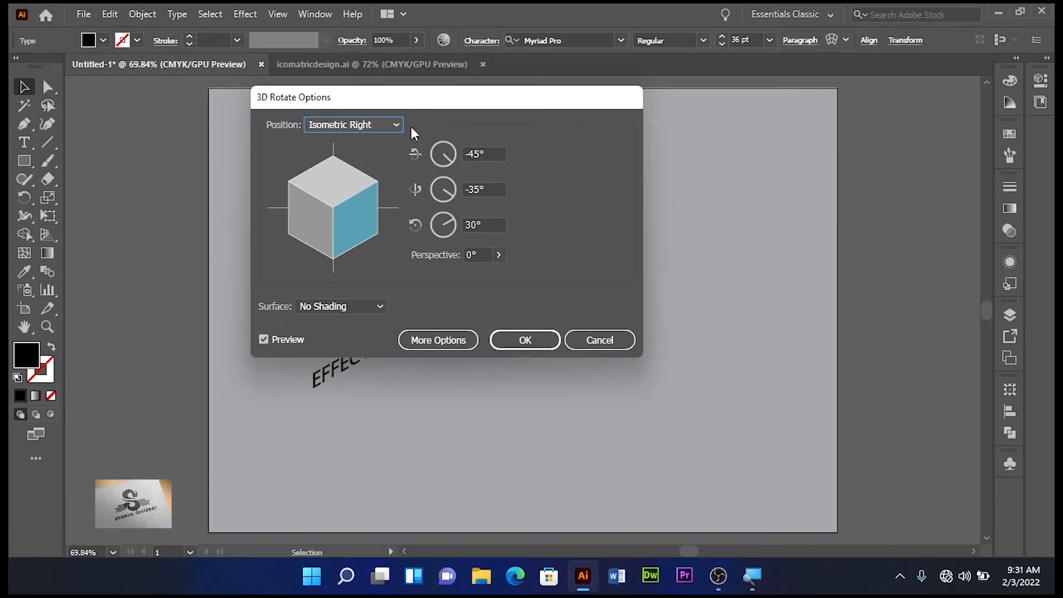
pyautogui.moveTo(522, 100); pyautogui.dragTo(868, 114)
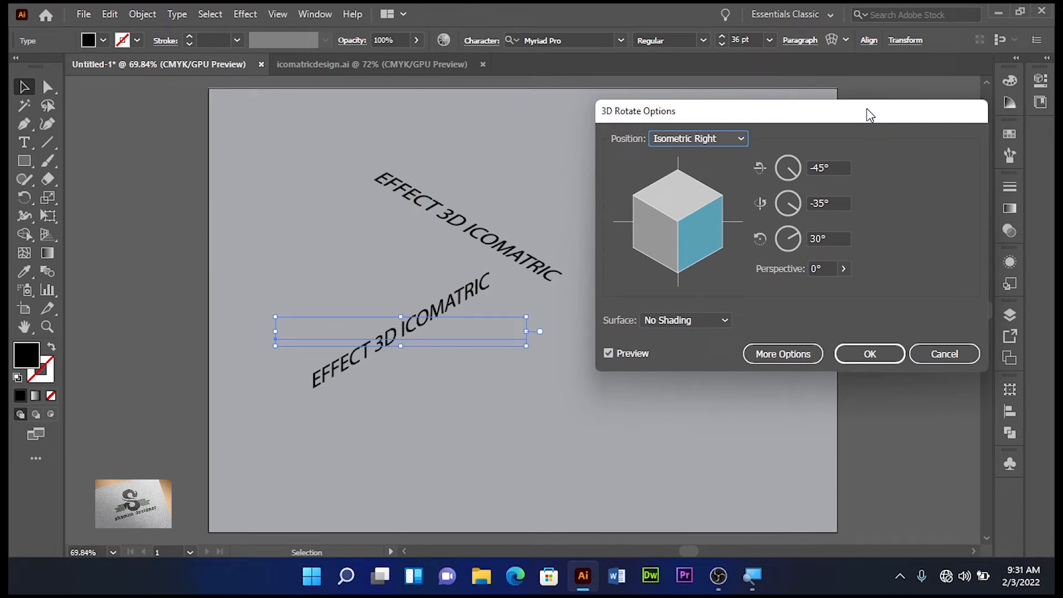
pyautogui.click(741, 138)
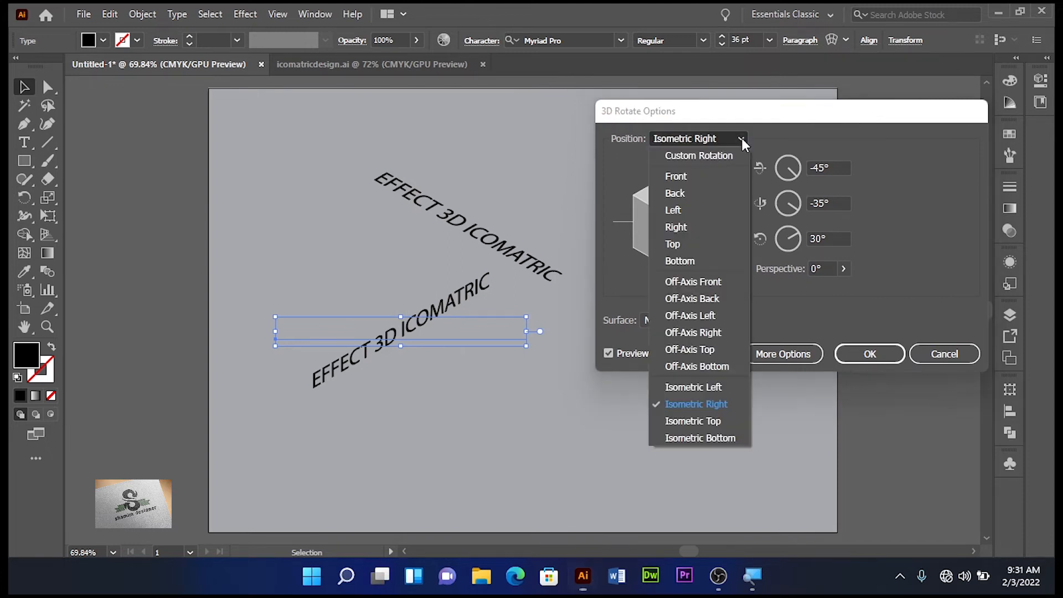
pyautogui.click(713, 381)
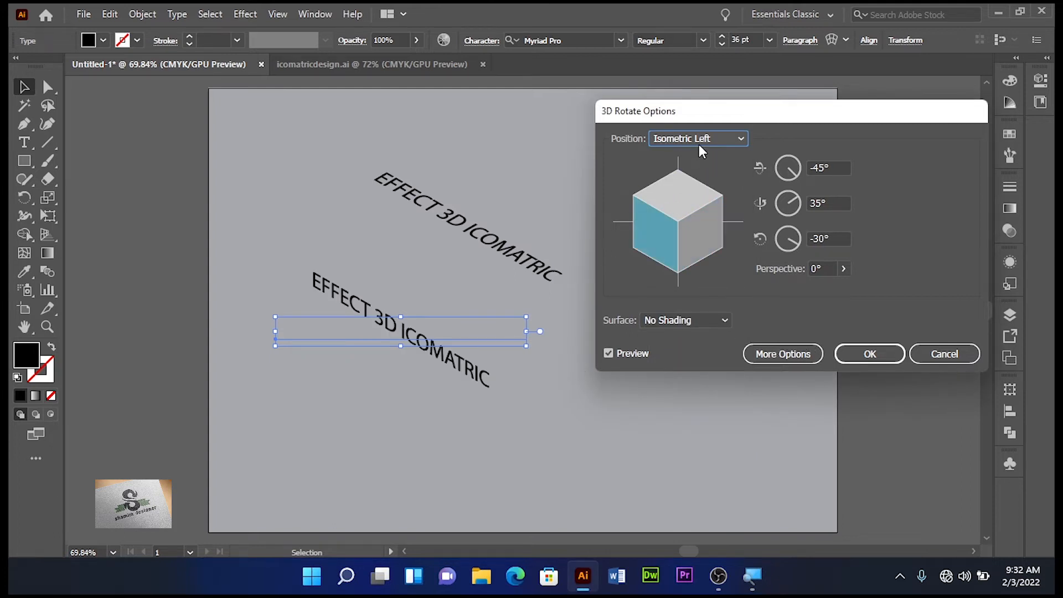
pyautogui.click(869, 354)
# Move the Isometric Left text directly under the Isometric Top text so their shared edges line up, and deselect it
pyautogui.moveTo(427, 349); pyautogui.dragTo(470, 252)
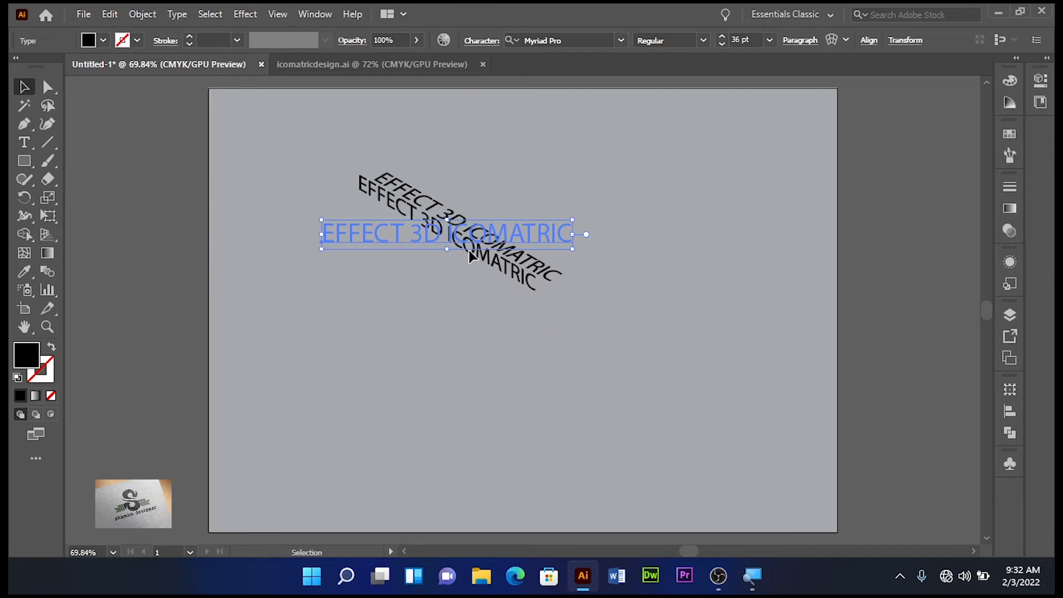
pyautogui.press('Right')
pyautogui.press('Right')
pyautogui.press('Right')
pyautogui.press('Right')
pyautogui.press('Right')
pyautogui.press('Right')
pyautogui.press('Down')
pyautogui.press('Down')
pyautogui.press('Down')
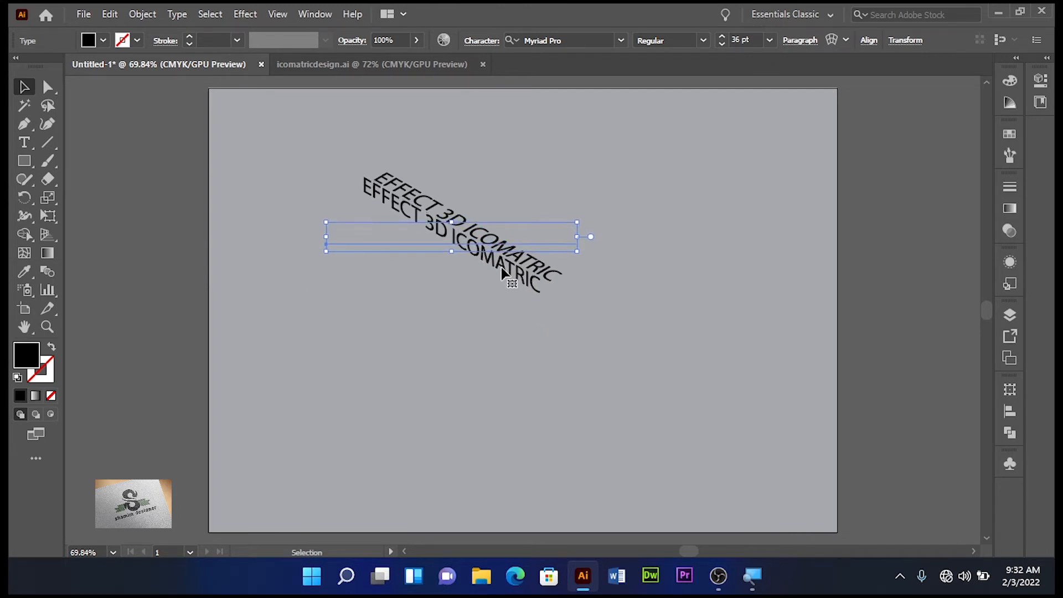
pyautogui.press('Right')
pyautogui.press('Right')
pyautogui.press('Right')
pyautogui.press('Right')
pyautogui.press('Down')
pyautogui.press('Down')
pyautogui.press('Right')
pyautogui.press('Right')
pyautogui.press('Right')
pyautogui.press('Right')
pyautogui.press('Right')
pyautogui.press('Down')
pyautogui.press('Down')
pyautogui.press('Right')
pyautogui.press('Right')
pyautogui.press('Right')
pyautogui.press('Right')
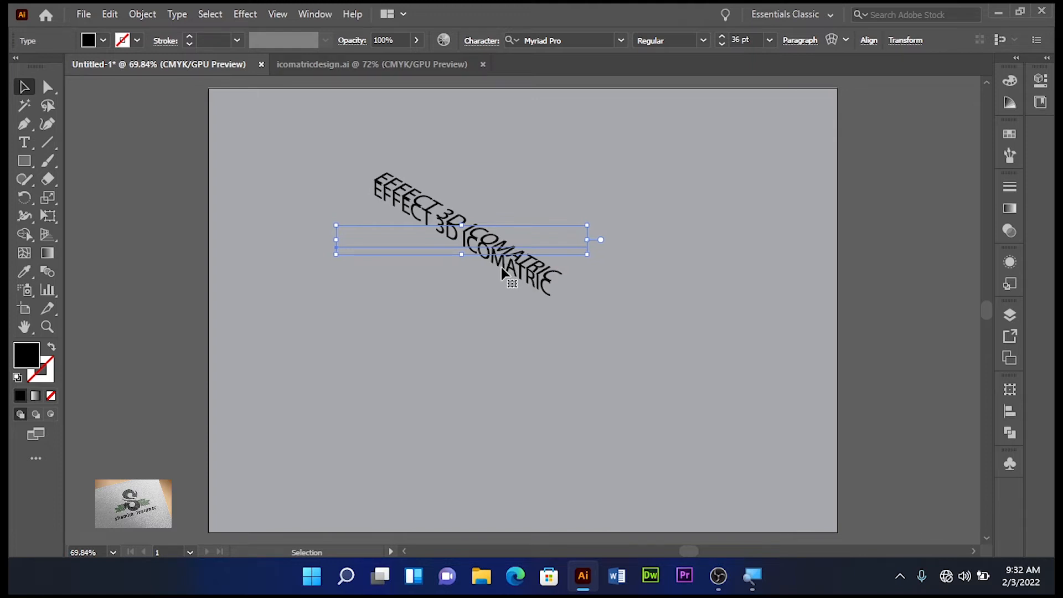
pyautogui.click(538, 162)
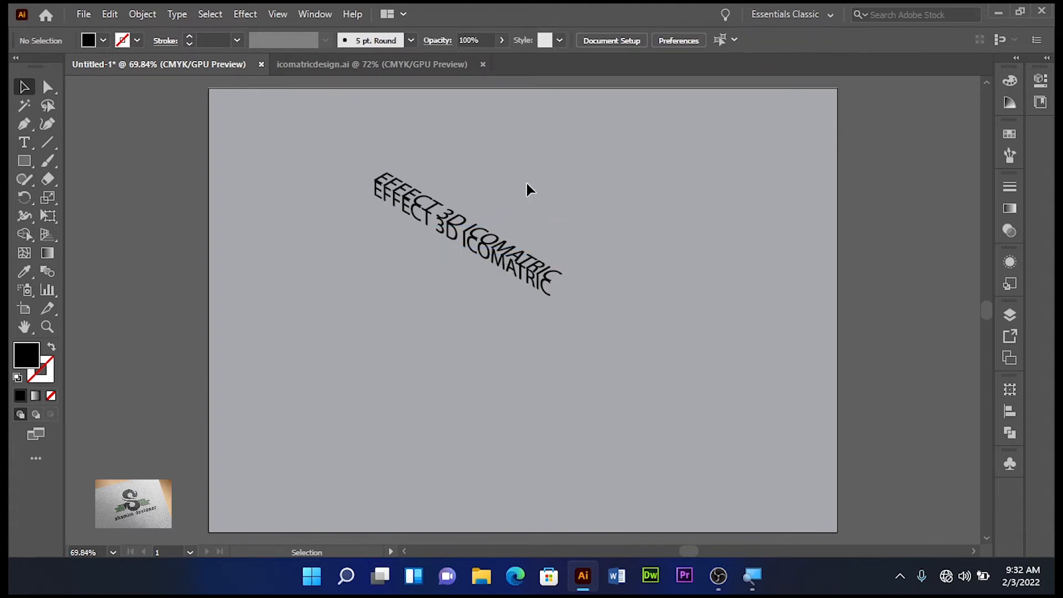
# Place a copy of the Isometric Left text directly behind it and fill the copy with a dark grey swatch
pyautogui.click(506, 265)
pyautogui.press('a')
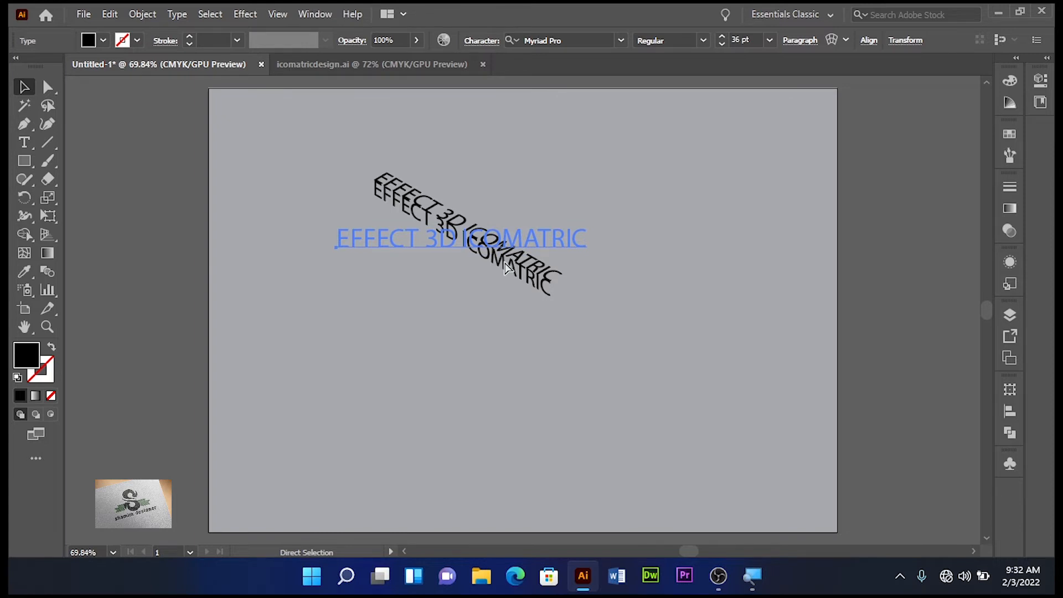
pyautogui.press('v')
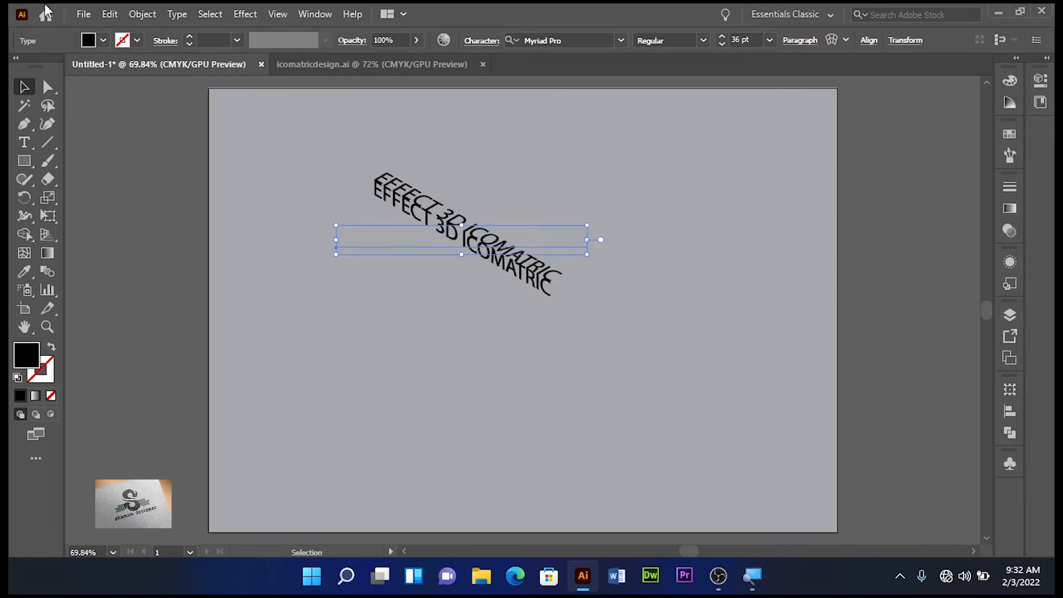
pyautogui.click(105, 41)
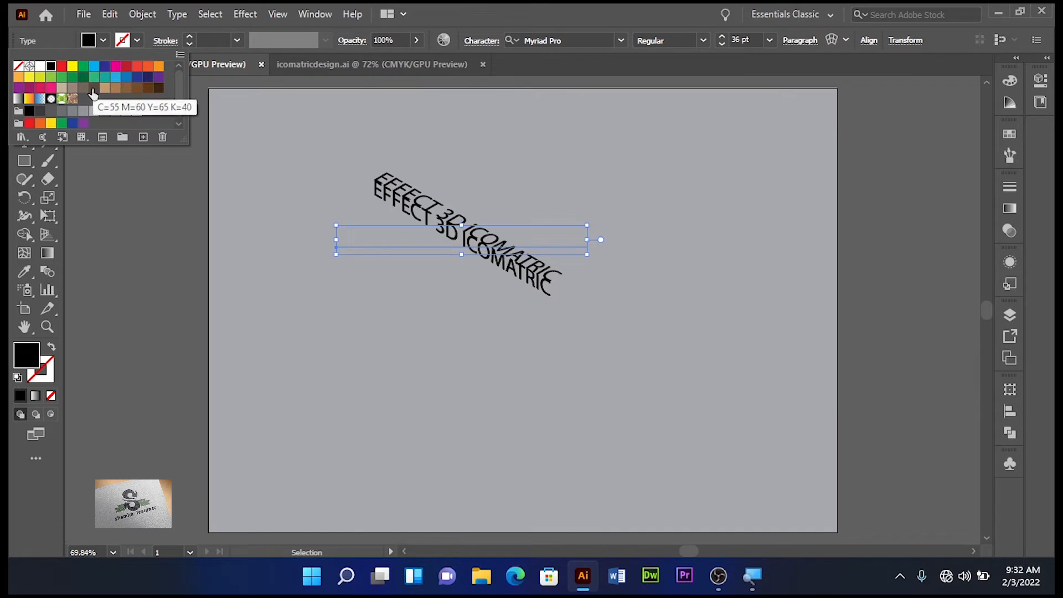
pyautogui.click(62, 112)
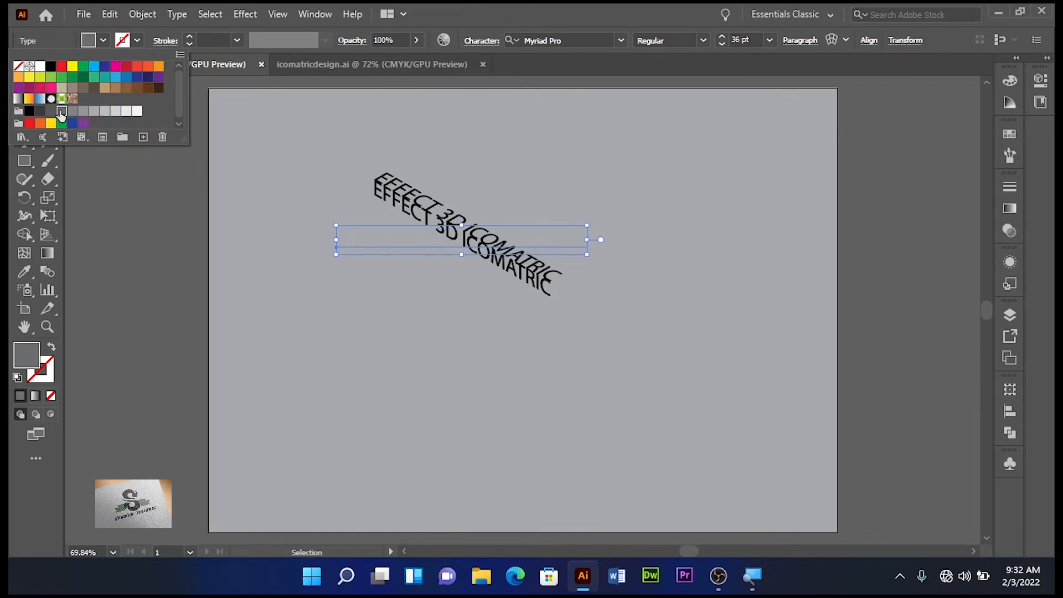
pyautogui.click(380, 124)
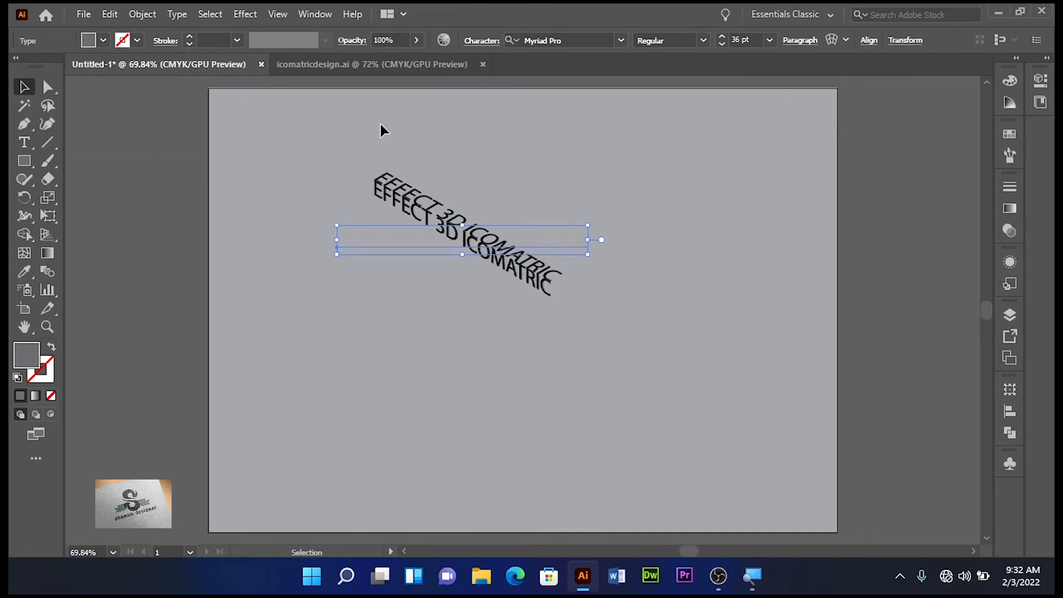
# Shift the grey text copy to the right and slightly up, away from the black Isometric Left text
pyautogui.press('Right')
pyautogui.press('Right')
pyautogui.press('Right')
pyautogui.press('Right')
pyautogui.press('Right')
pyautogui.press('Right')
pyautogui.press('Right')
pyautogui.press('Right')
pyautogui.press('Right')
pyautogui.press('Right')
pyautogui.press('Right')
pyautogui.press('Right')
pyautogui.press('Right')
pyautogui.press('Right')
pyautogui.press('Right')
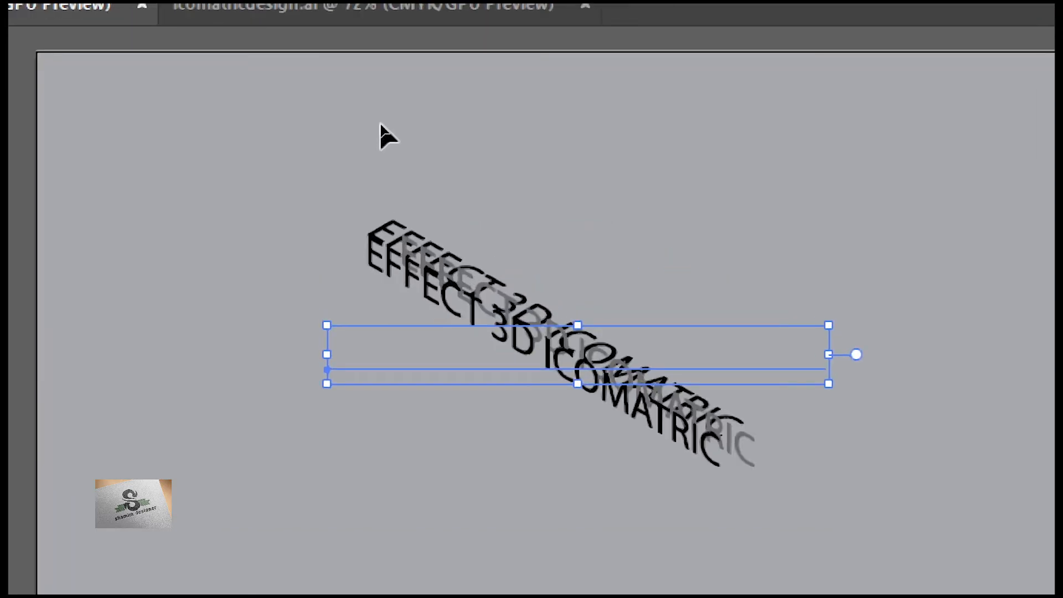
pyautogui.press('Up')
pyautogui.press('Up')
pyautogui.press('Up')
pyautogui.press('Up')
pyautogui.press('Up')
pyautogui.press('Up')
pyautogui.press('Up')
pyautogui.press('Up')
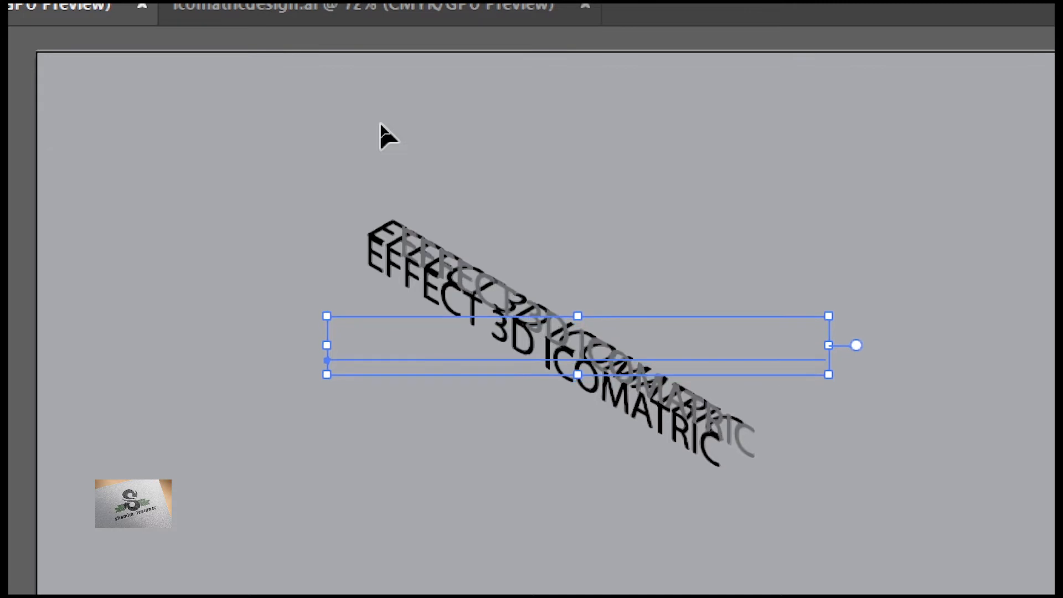
pyautogui.press('Up')
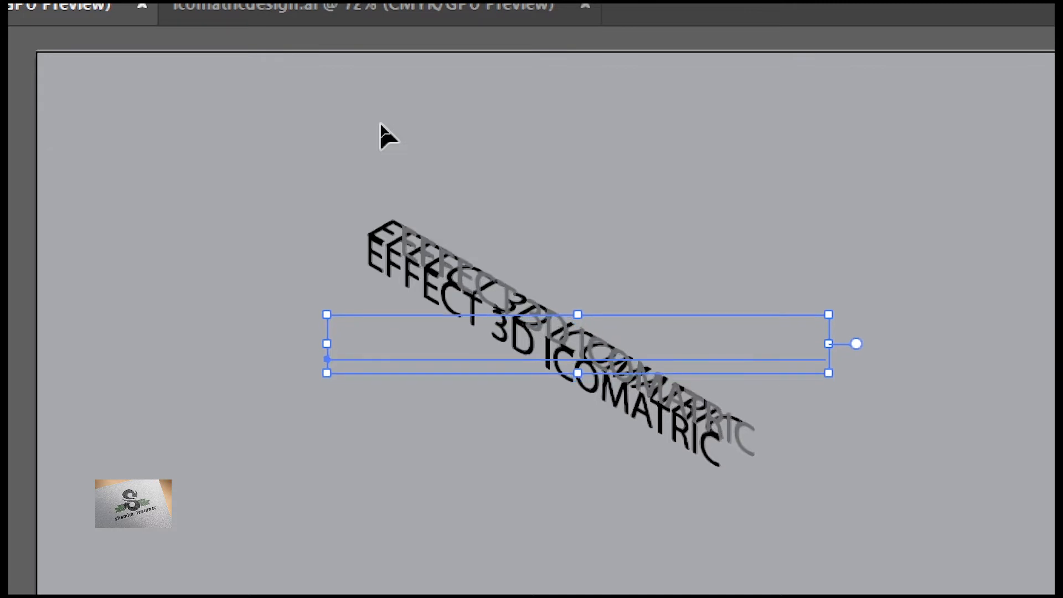
# Nudge the grey text copy slightly back left and up to align it with the rear edge of the Isometric Top text
pyautogui.press('Left')
pyautogui.press('Left')
pyautogui.press('Left')
pyautogui.press('Left')
pyautogui.press('Left')
pyautogui.press('Left')
pyautogui.press('Left')
pyautogui.press('Left')
pyautogui.press('Left')
pyautogui.press('Left')
pyautogui.press('Up')
pyautogui.press('Up')
pyautogui.press('Up')
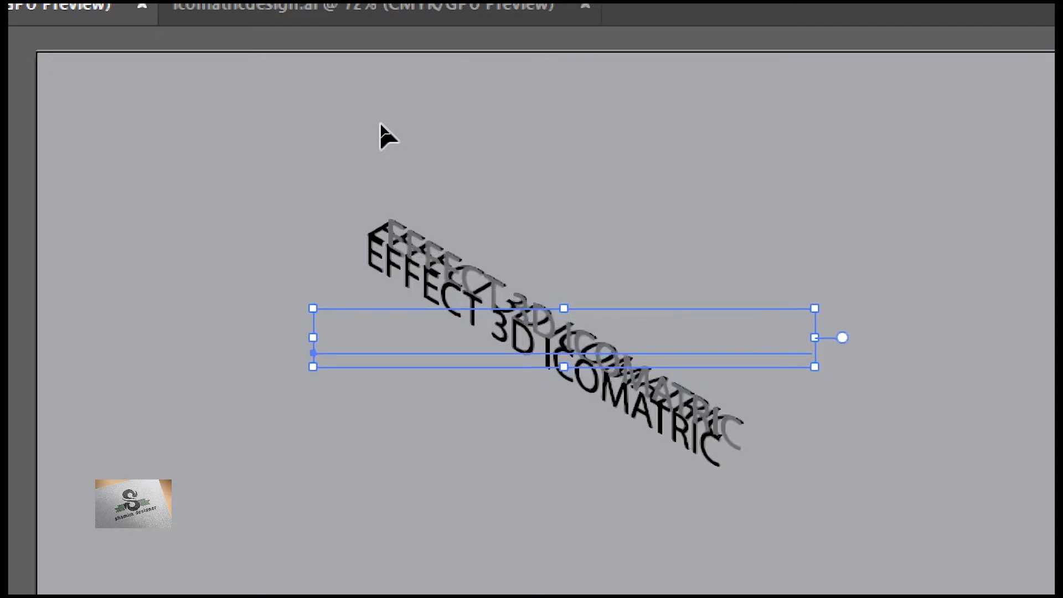
pyautogui.press('Down')
pyautogui.press('Right')
pyautogui.press('Right')
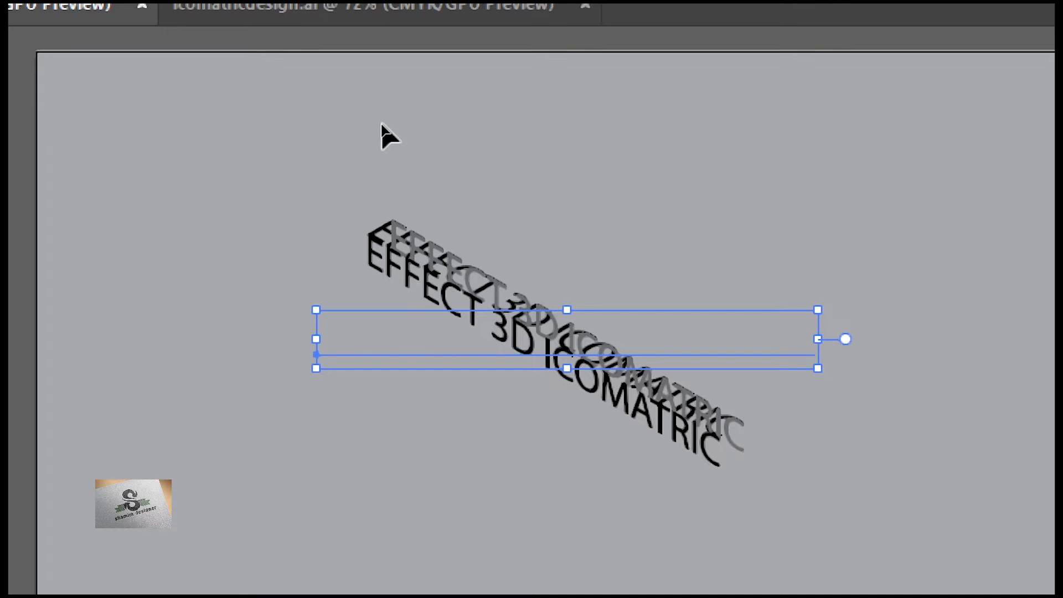
# Send the grey text copy to the back and bring it forward one level, above the background and behind both black texts
pyautogui.rightClick(513, 283)
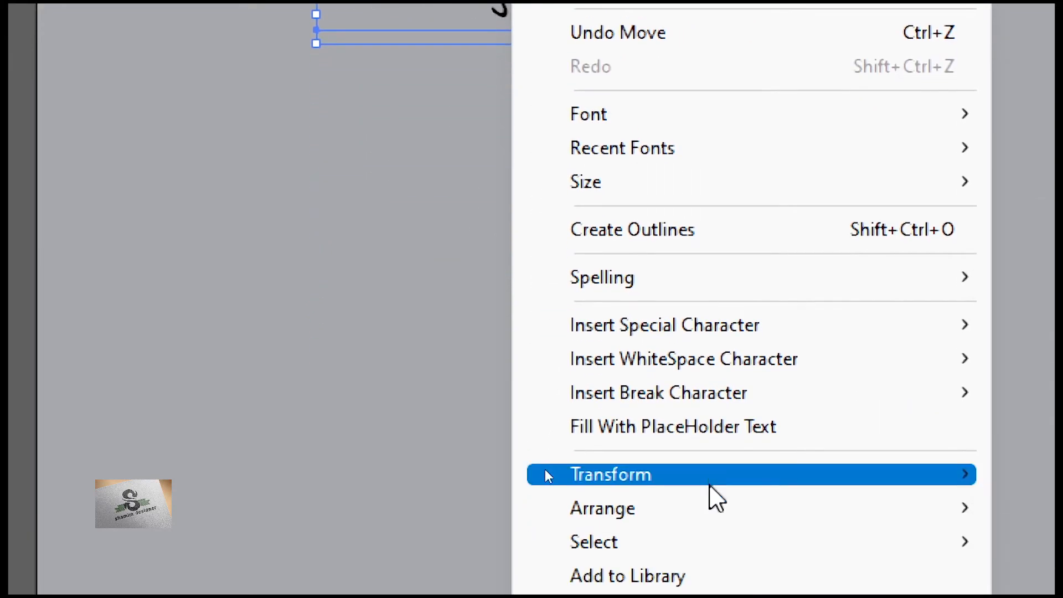
pyautogui.moveTo(859, 480)
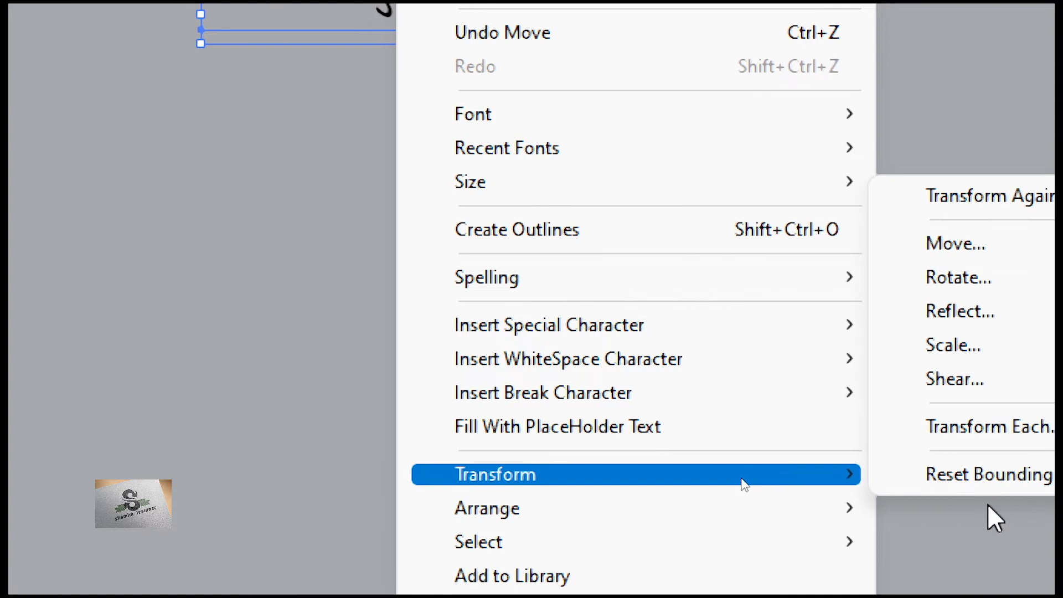
pyautogui.moveTo(753, 509)
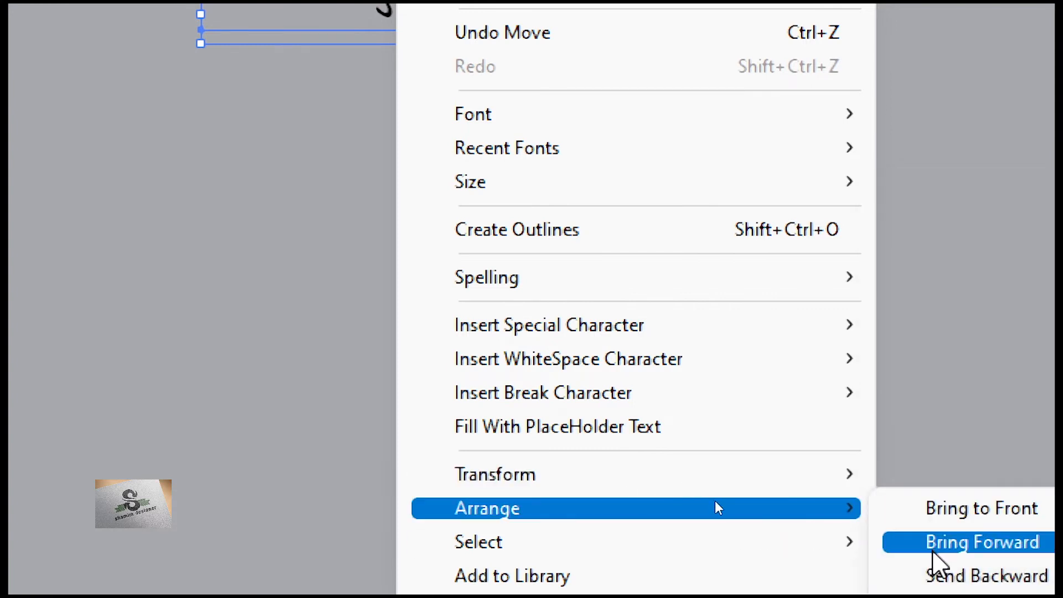
pyautogui.click(991, 575)
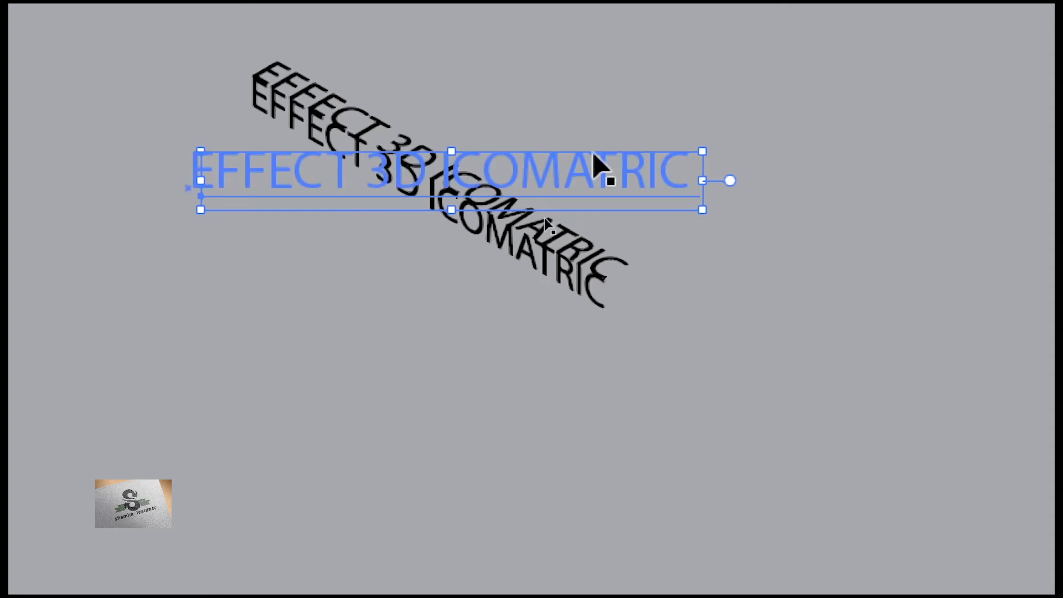
pyautogui.rightClick(589, 195)
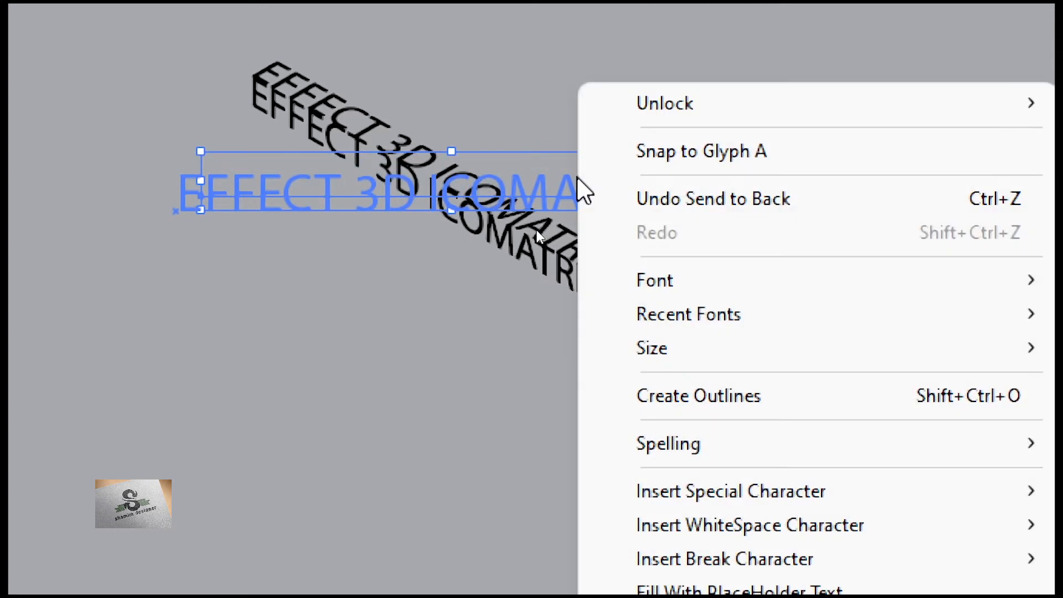
pyautogui.moveTo(936, 588)
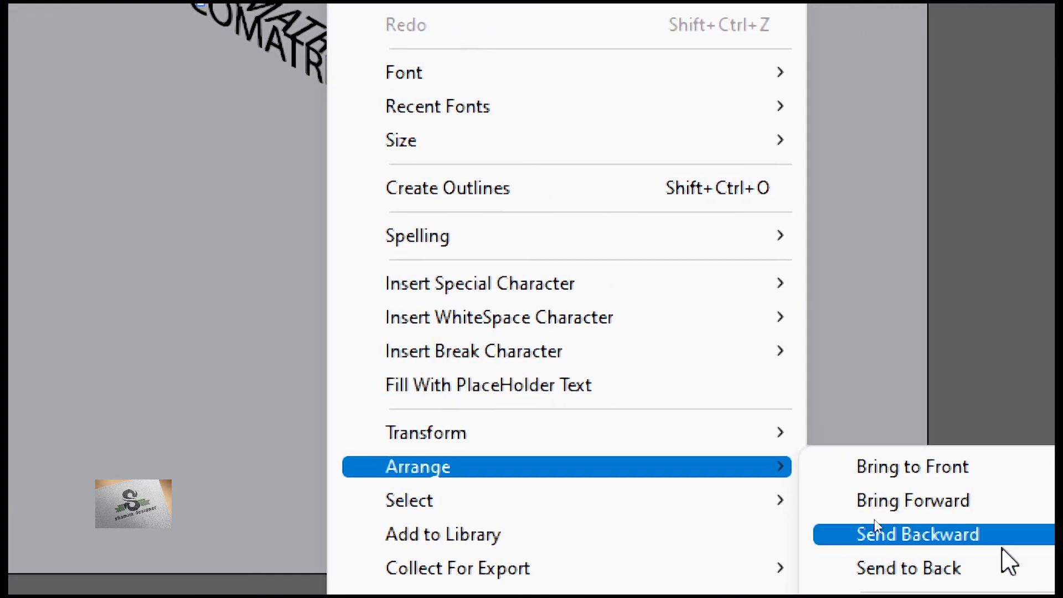
pyautogui.click(955, 504)
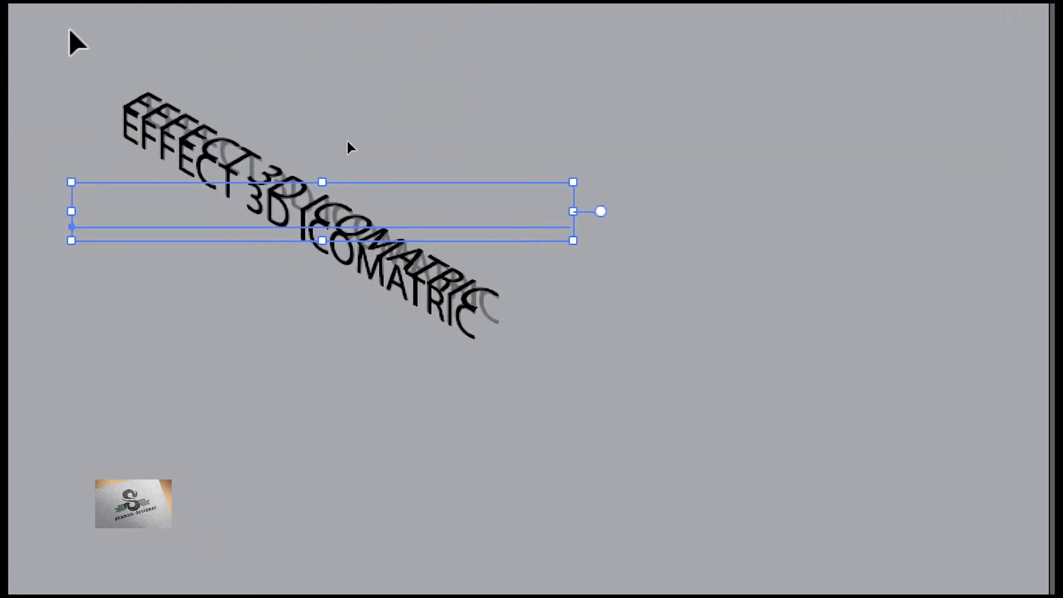
# Copy the Isometric Top text and paste the copy in place in front of it
pyautogui.hscroll(-1, 347, 141)
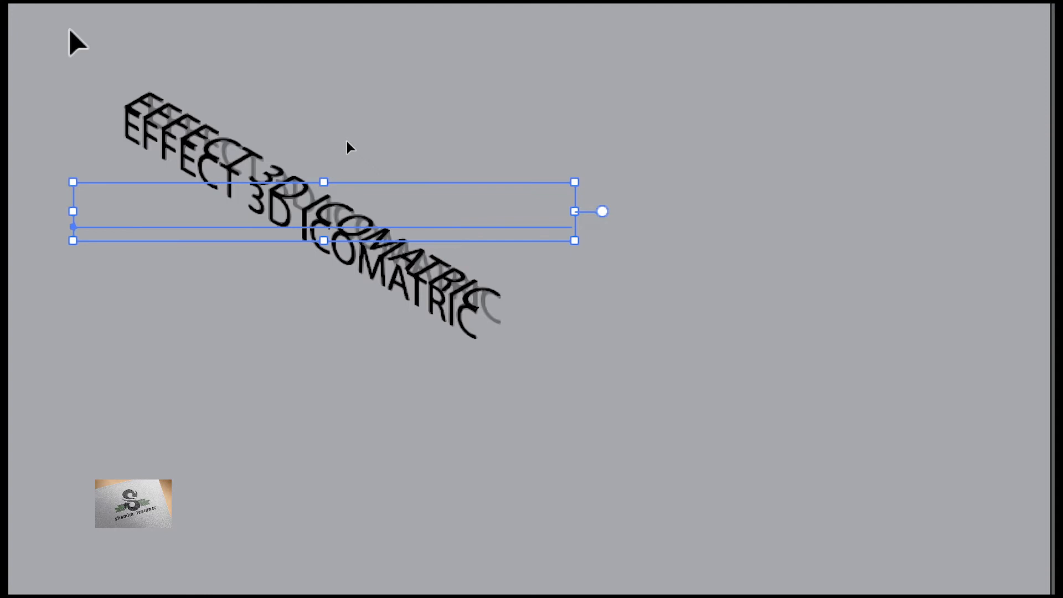
pyautogui.scroll(2, 349, 145)
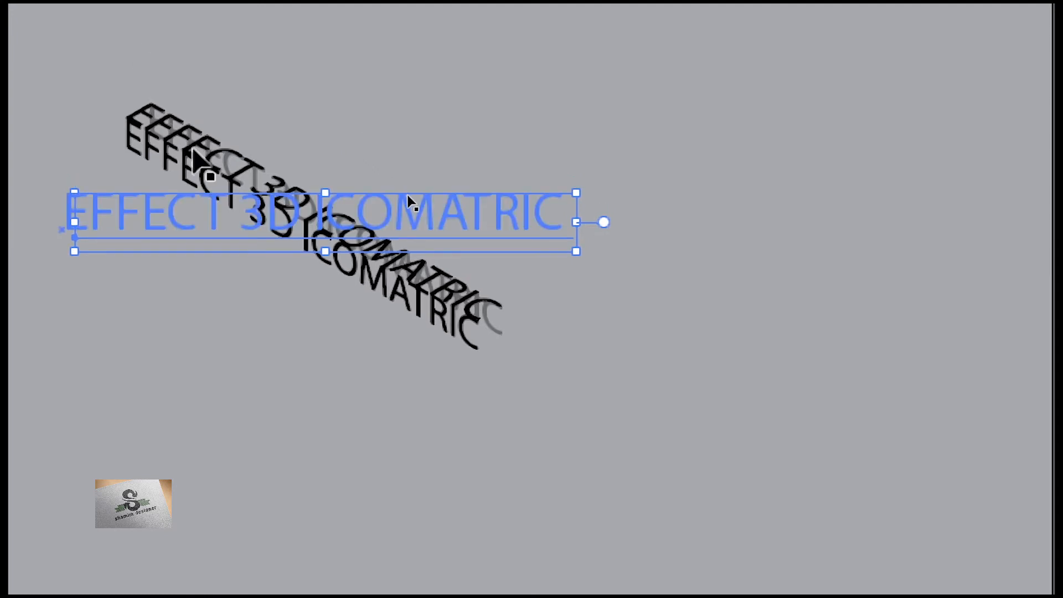
pyautogui.click(446, 221)
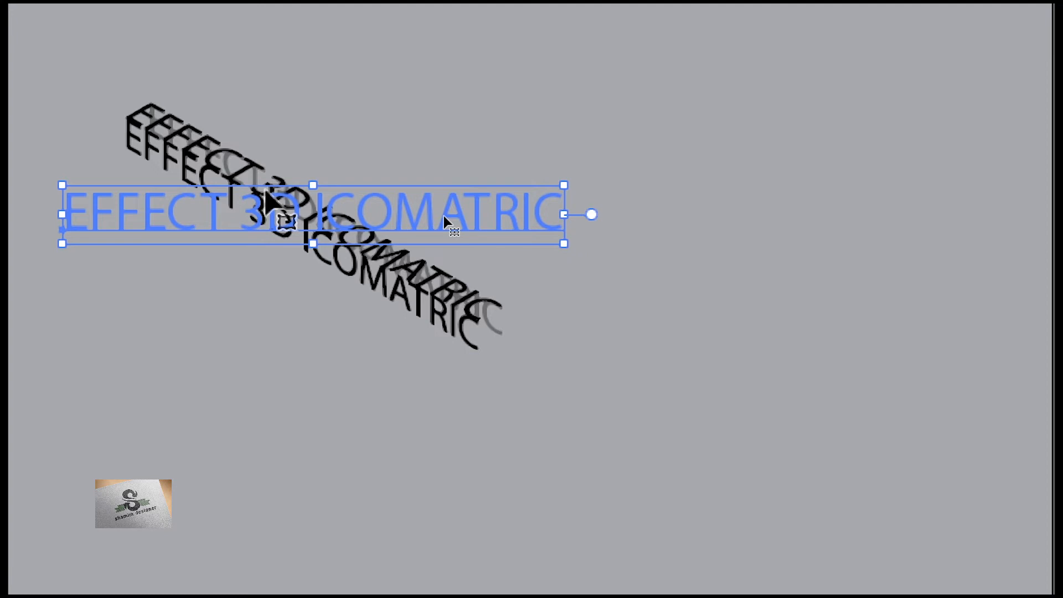
pyautogui.hotkey('ctrl', 'c')
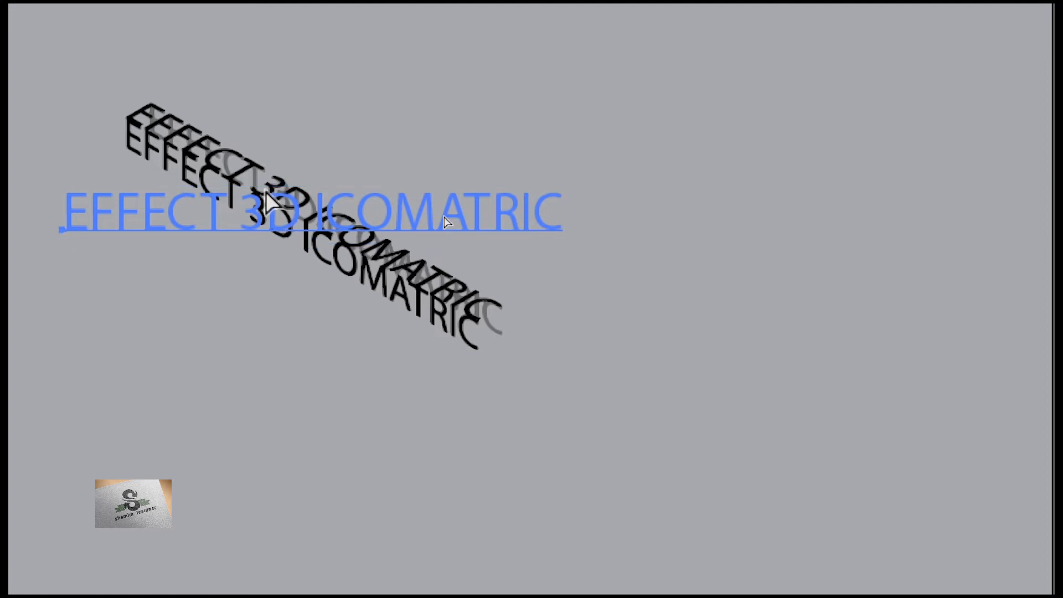
pyautogui.hotkey('ctrl', 'f')
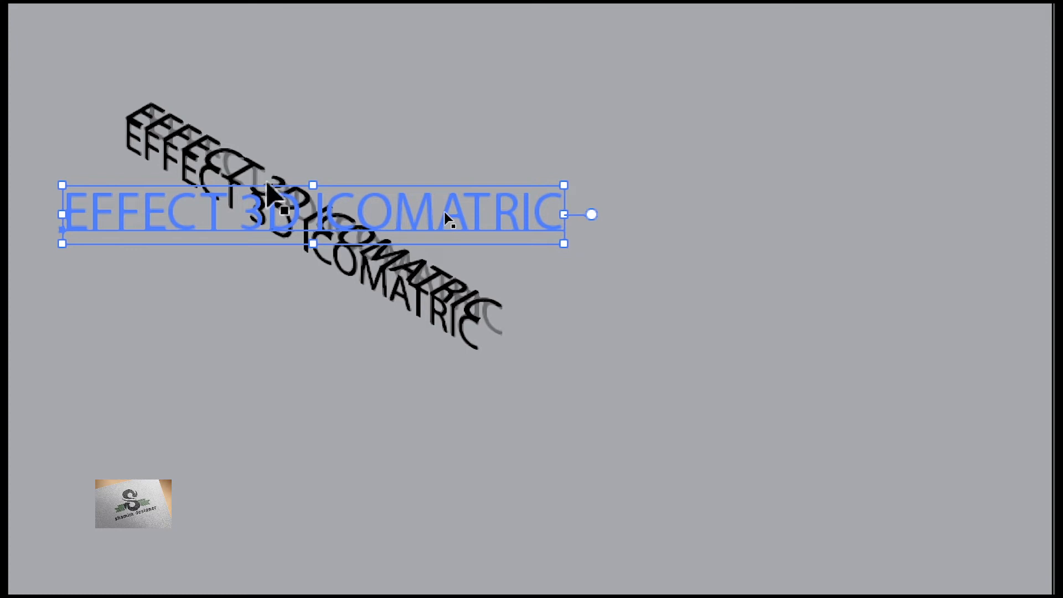
# Nudge the pasted copy of the Isometric Top text slightly down and fill it with medium grey
pyautogui.press('Down')
pyautogui.press('Down')
pyautogui.press('Down')
pyautogui.press('Down')
pyautogui.press('Down')
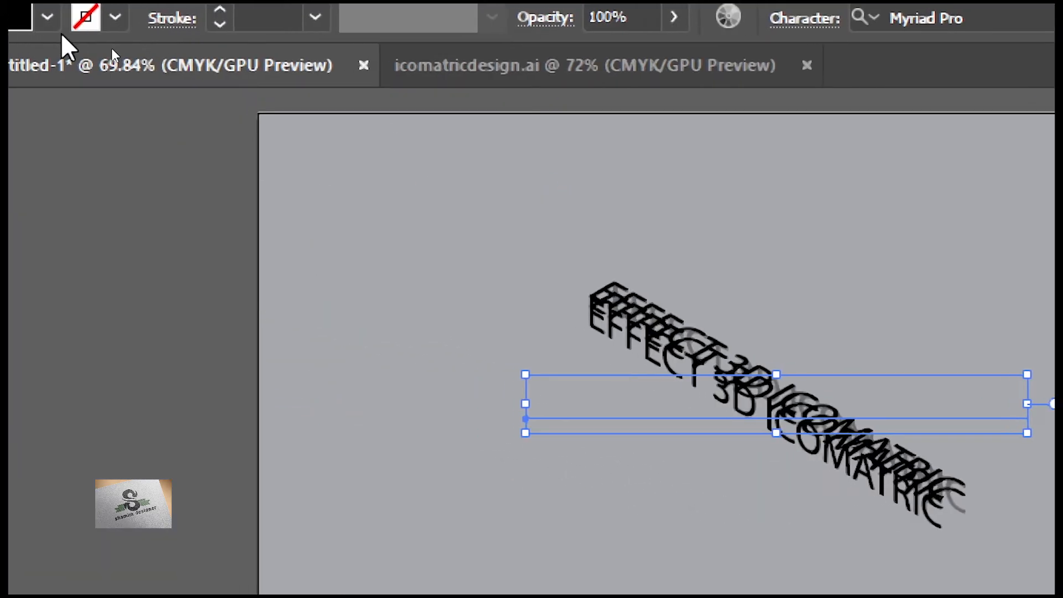
pyautogui.click(93, 52)
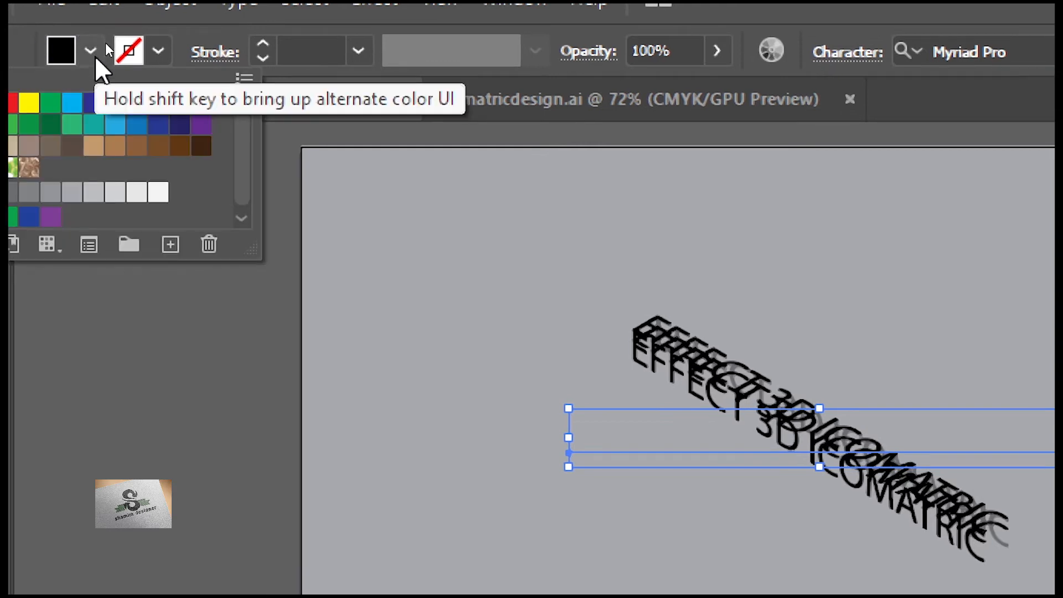
pyautogui.click(90, 195)
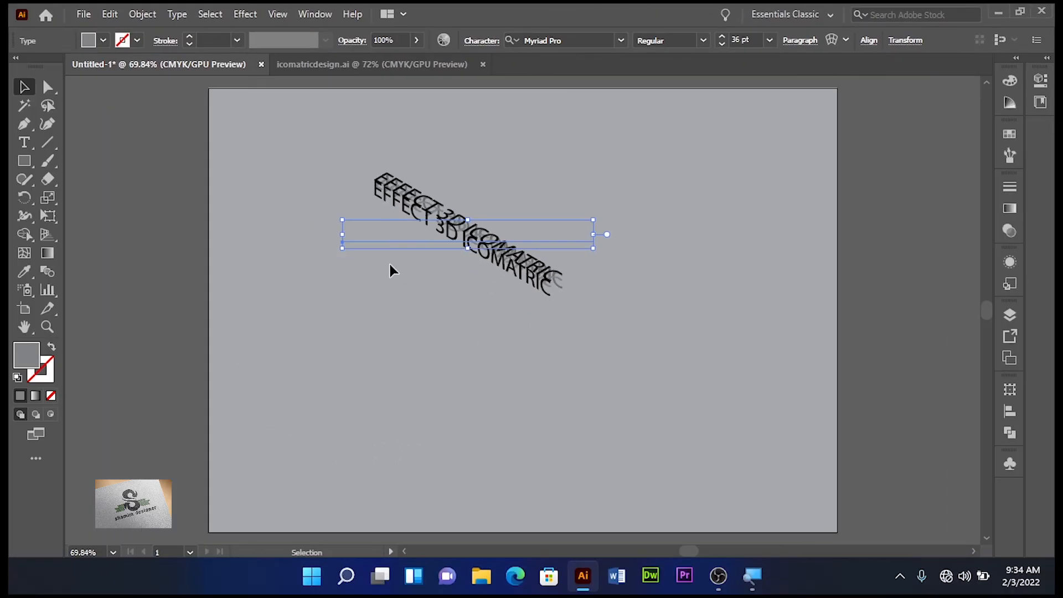
# Nudge the grey Isometric Top copy further down until it lines up with the base of the extruded text, and deselect it
pyautogui.hotkey('ctrl', '=')
pyautogui.hotkey('ctrl', '=')
pyautogui.hotkey('ctrl', '=')
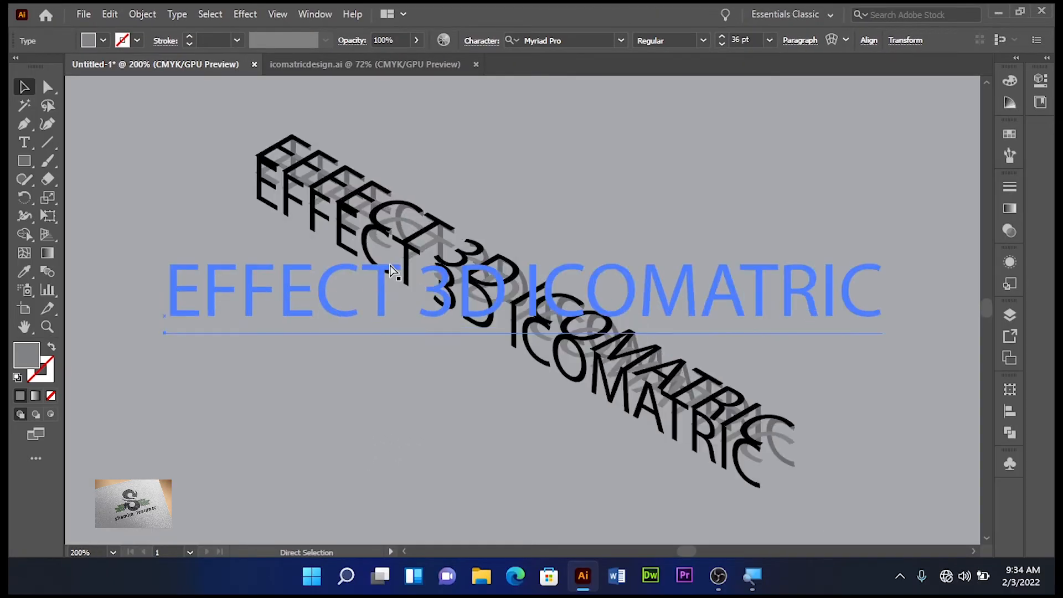
pyautogui.press('Down')
pyautogui.press('Down')
pyautogui.press('Down')
pyautogui.press('Down')
pyautogui.press('Down')
pyautogui.press('Down')
pyautogui.press('Down')
pyautogui.press('Down')
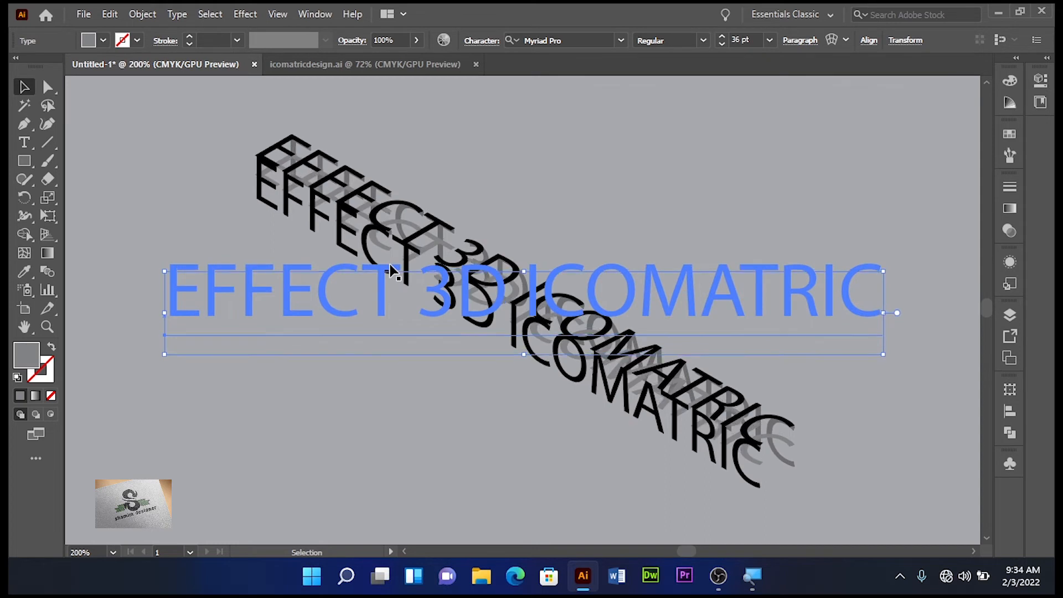
pyautogui.press('Down')
pyautogui.press('Down')
pyautogui.press('Down')
pyautogui.press('Down')
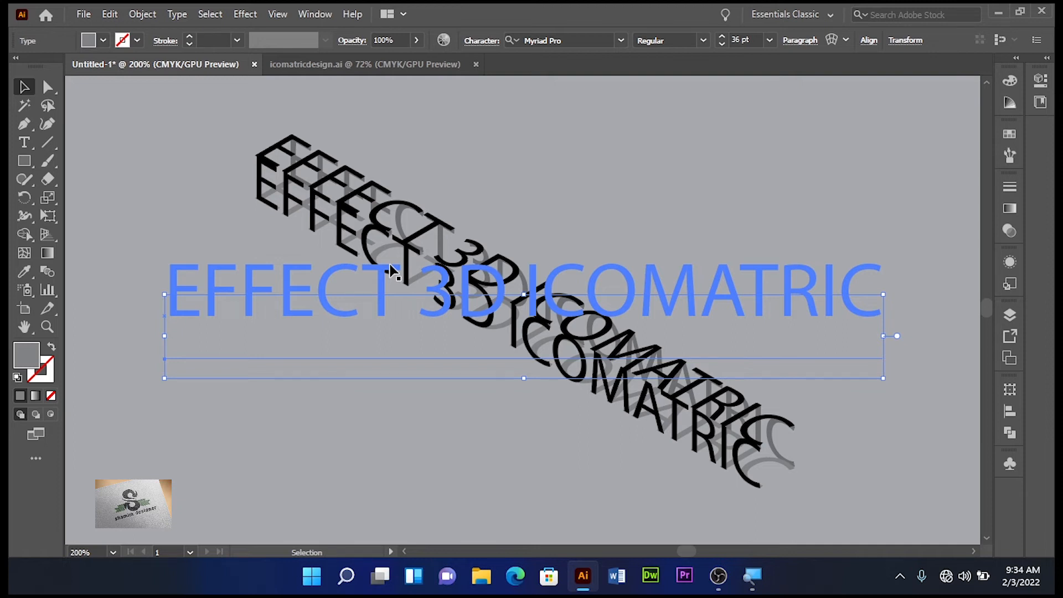
pyautogui.hotkey('ctrl', '0')
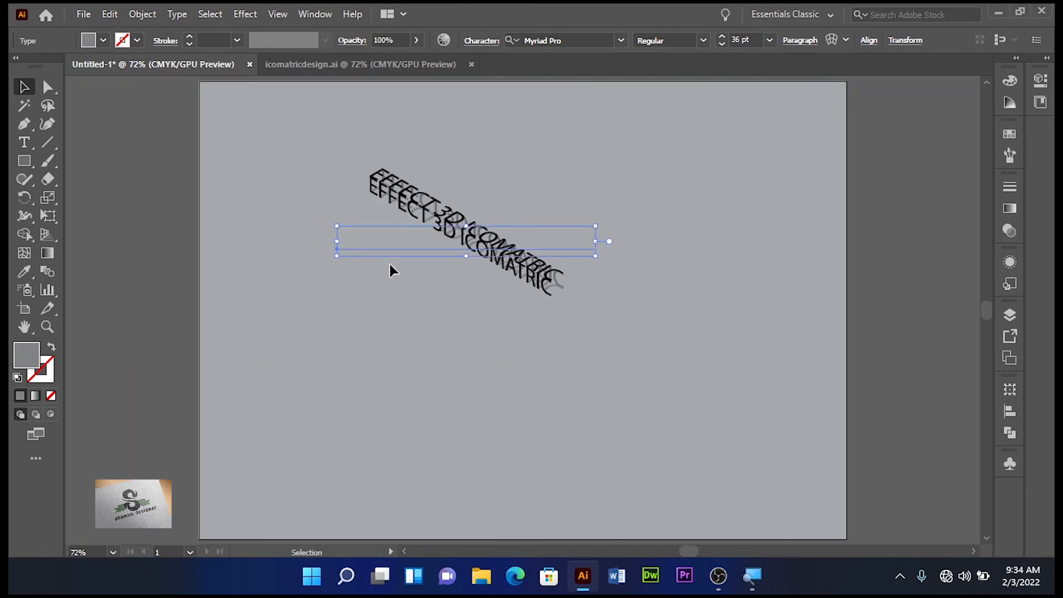
pyautogui.click(433, 317)
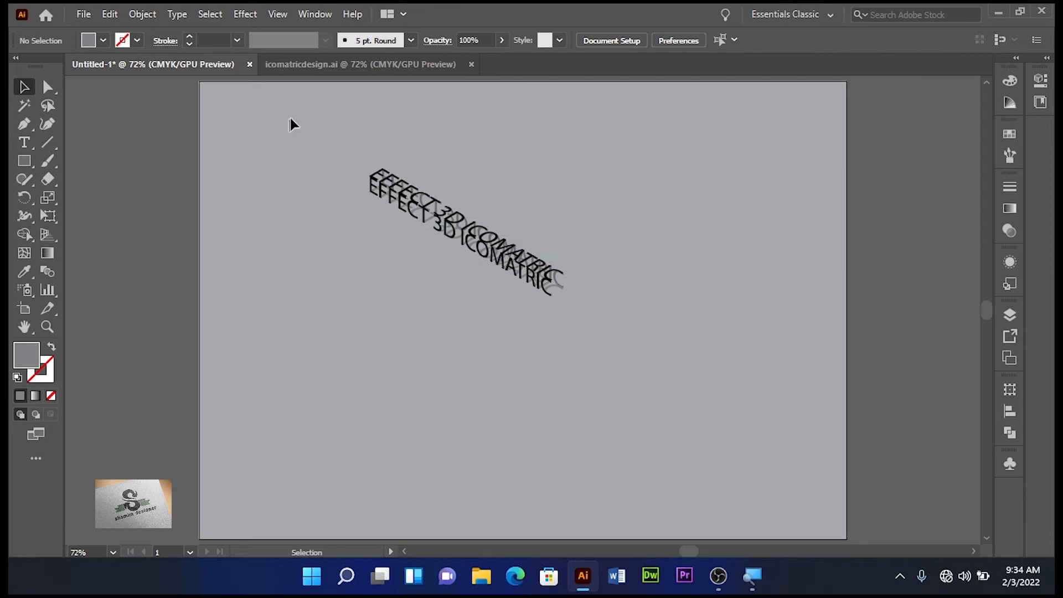
pyautogui.moveTo(307, 111); pyautogui.dragTo(643, 341)
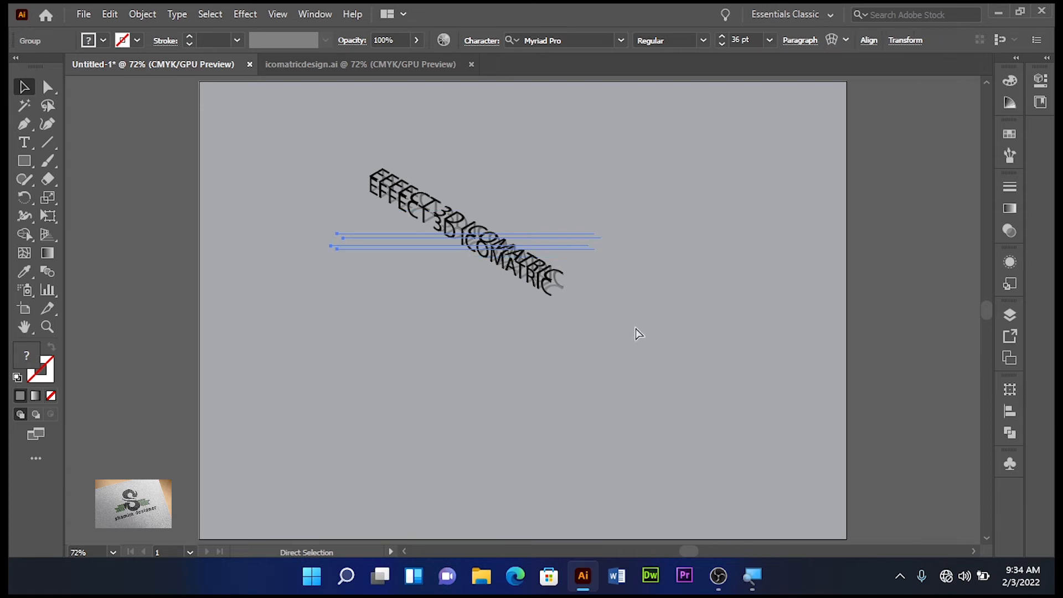
pyautogui.click(603, 332)
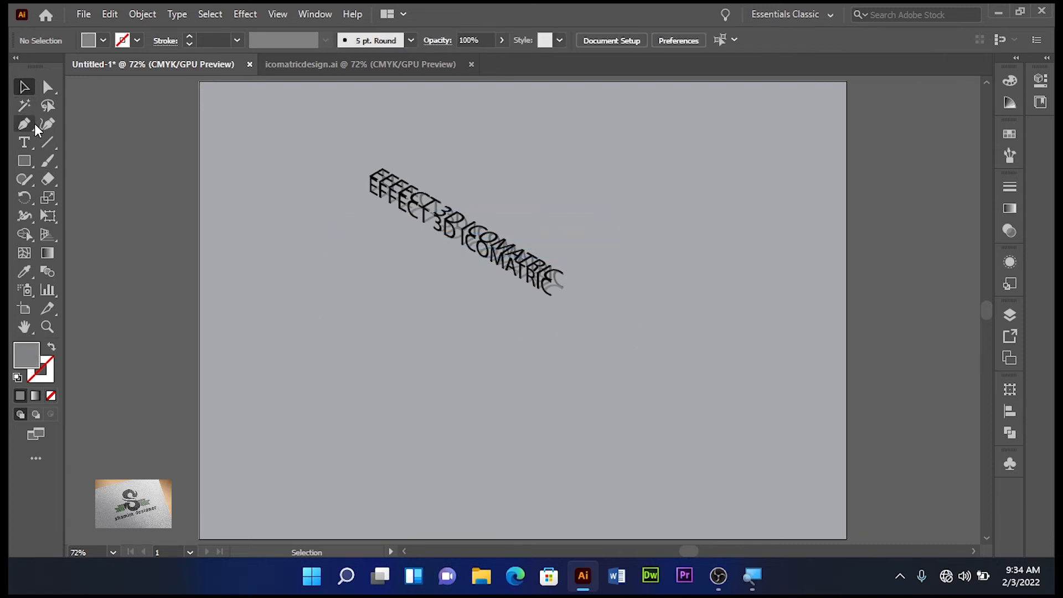
# Draw a straight line sloping down to the right just below the text, parallel to it, and give it a white stroke
pyautogui.click(46, 143)
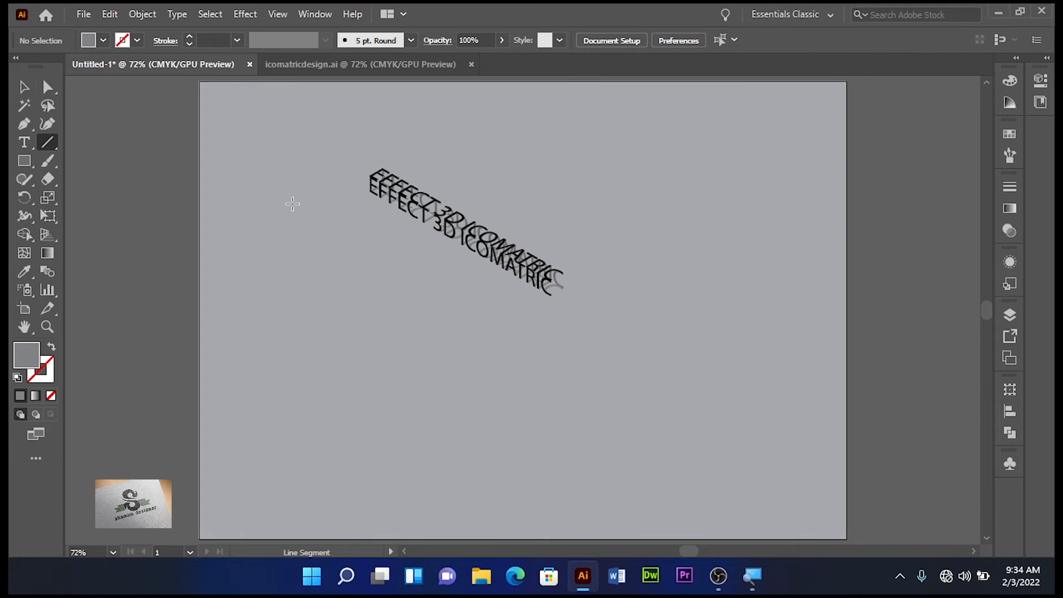
pyautogui.moveTo(329, 206); pyautogui.dragTo(545, 325)
pyautogui.click(17, 377)
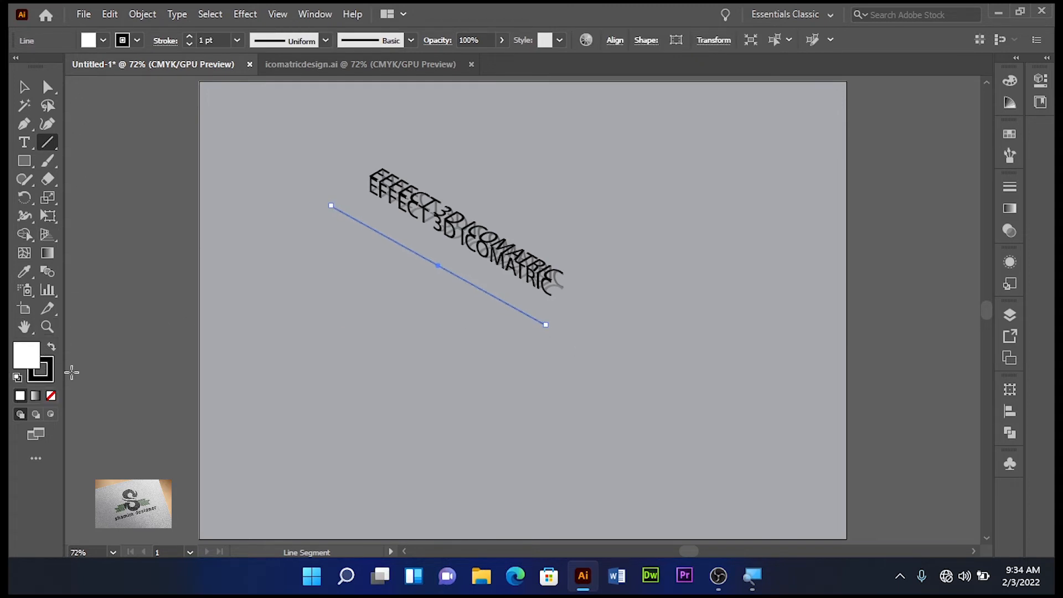
pyautogui.click(137, 40)
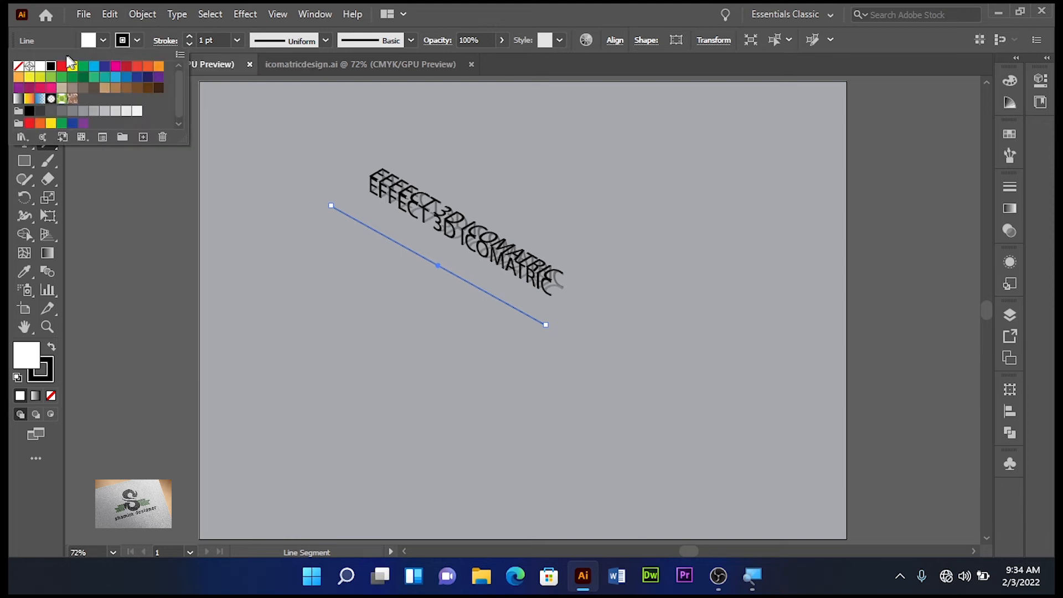
pyautogui.click(42, 68)
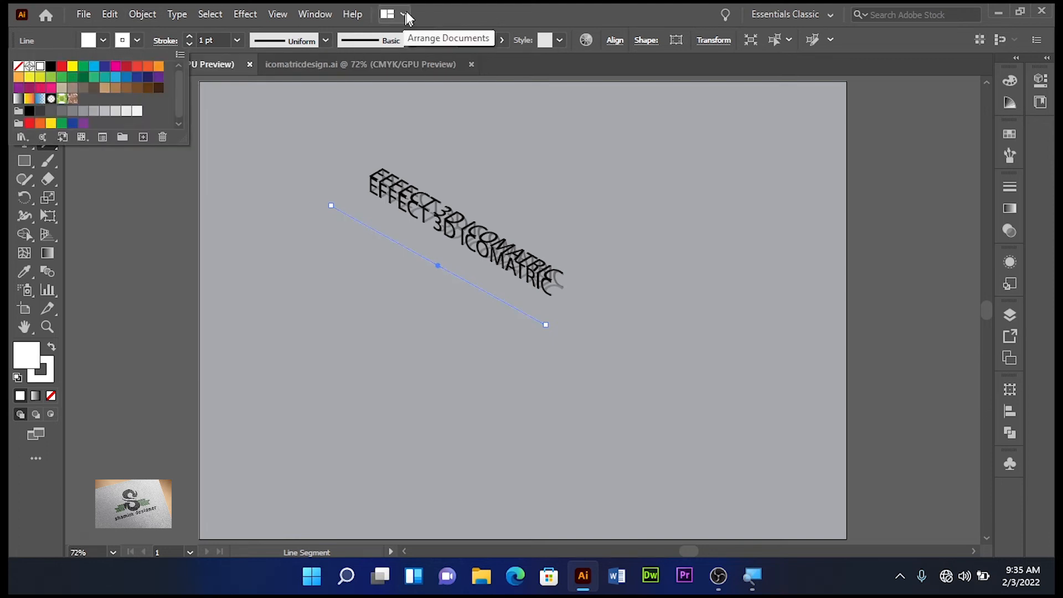
# Try a 2 pt stroke on the white line and set it back to 1 pt
pyautogui.click(188, 36)
pyautogui.click(22, 87)
pyautogui.click(197, 263)
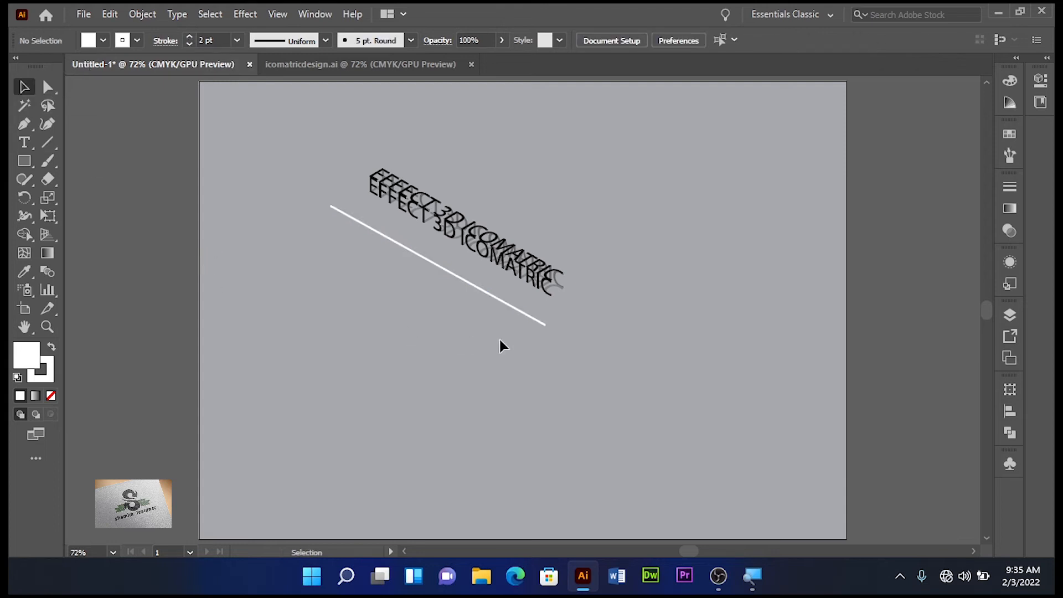
pyautogui.click(526, 315)
pyautogui.click(189, 43)
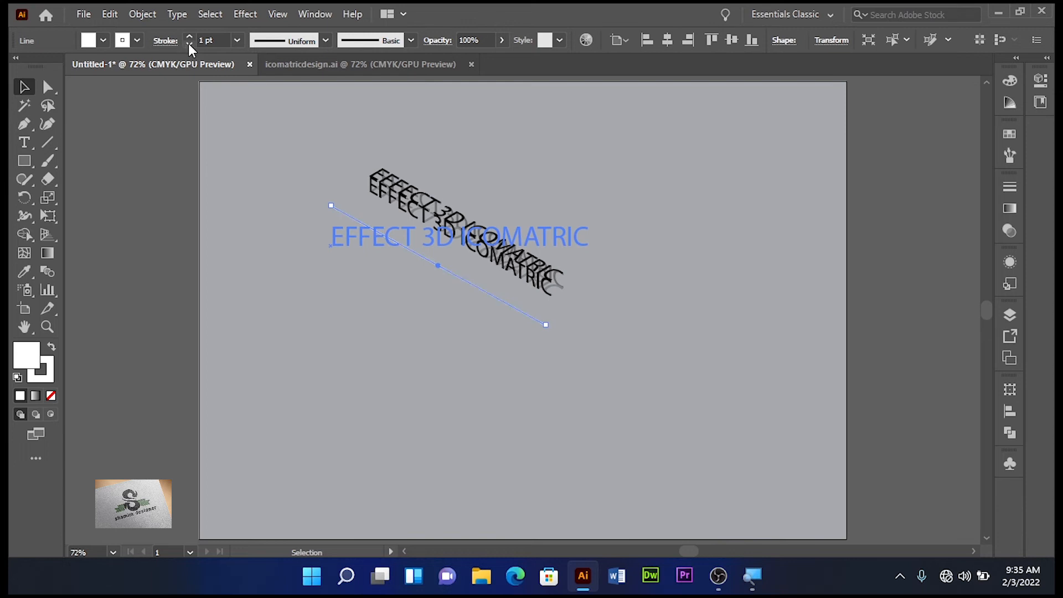
# Move the white line's lower-right anchor point down to about X 6.28 in, Y 4.59 in and deselect the line
pyautogui.click(47, 87)
pyautogui.click(143, 188)
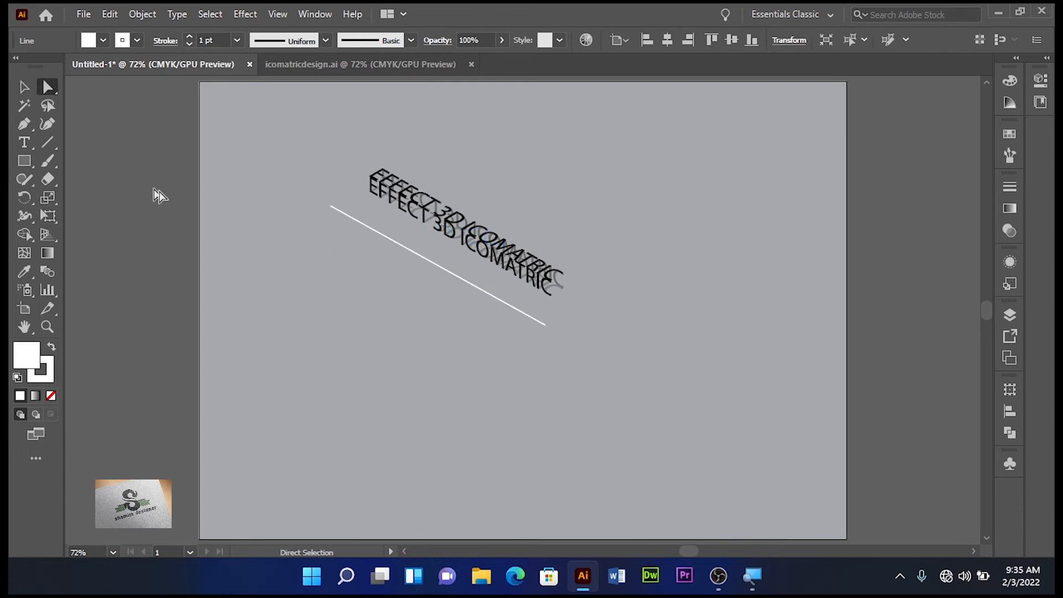
pyautogui.moveTo(545, 326); pyautogui.dragTo(546, 336)
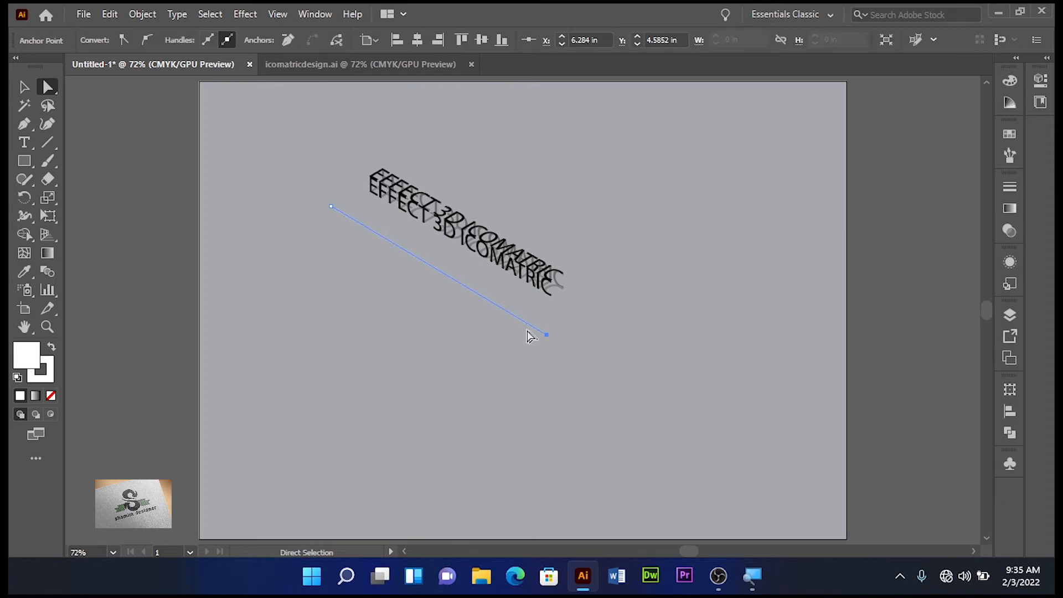
pyautogui.click(24, 87)
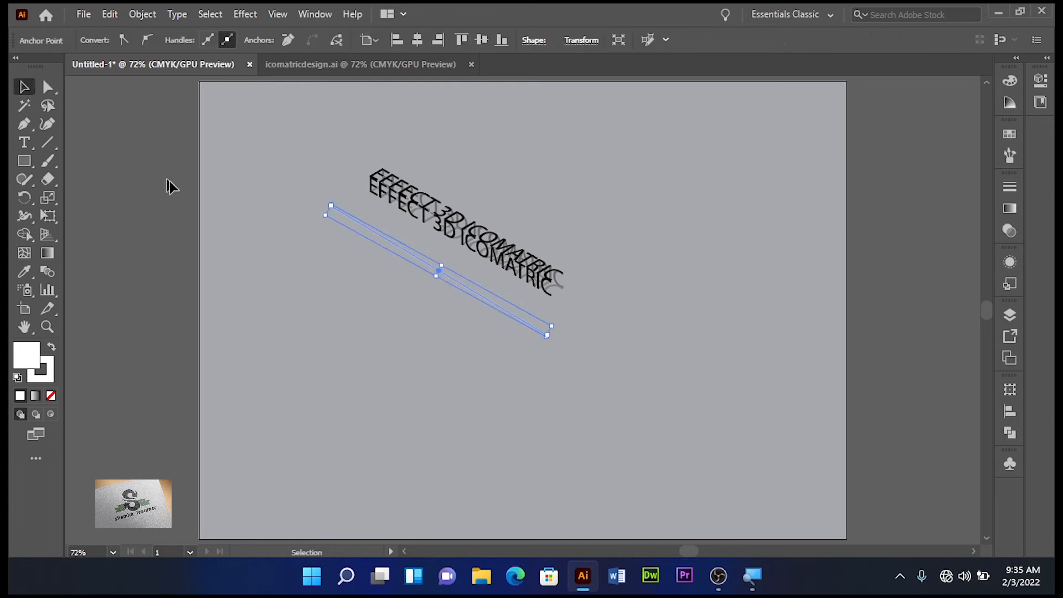
pyautogui.click(171, 186)
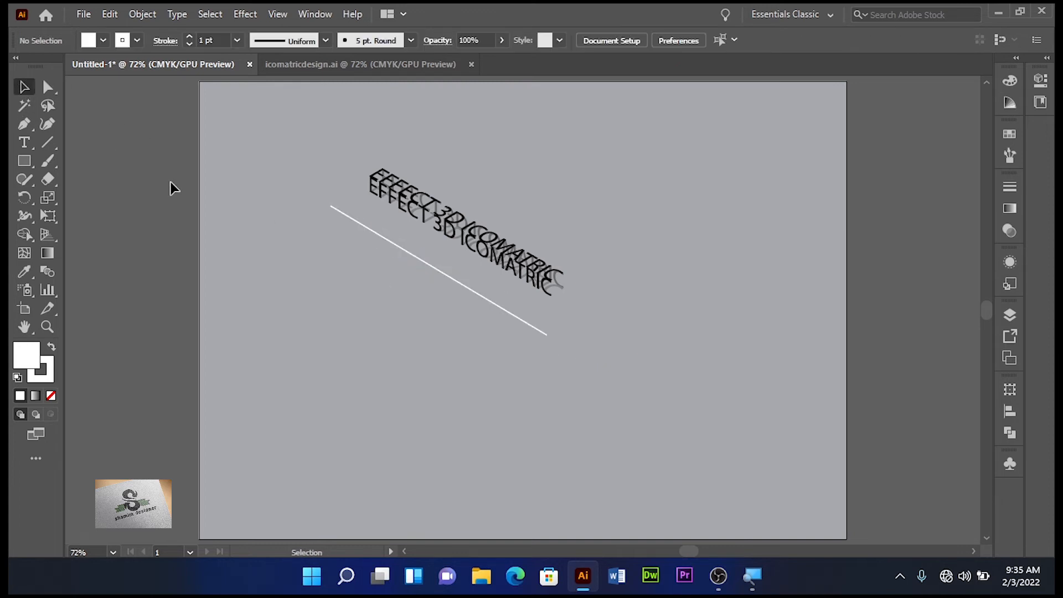
# Rotate the white line so it slopes up to the right across the text, and create a copy of it rotated 90°
pyautogui.click(435, 276)
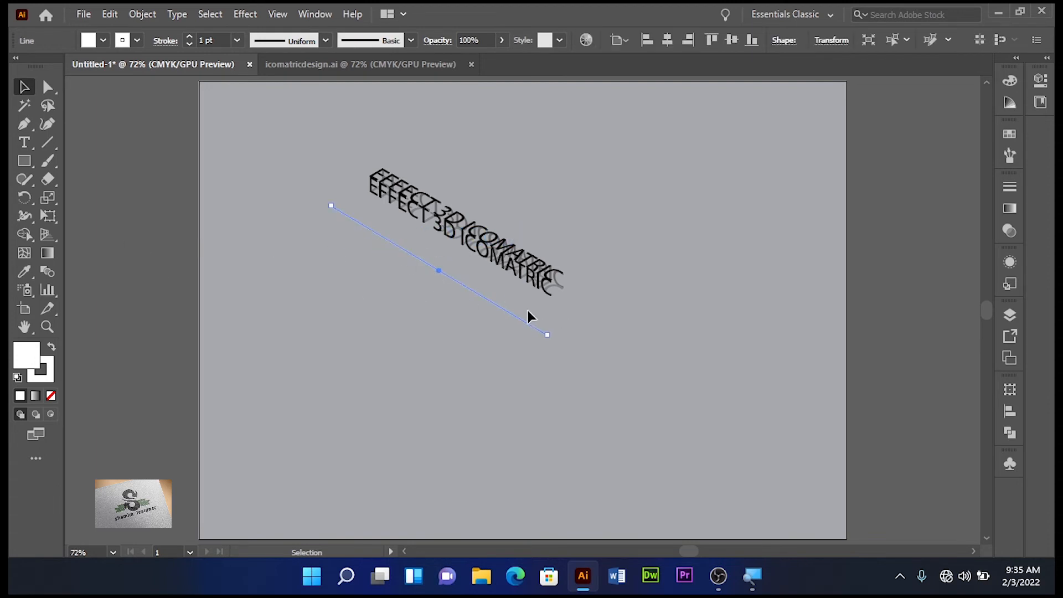
pyautogui.moveTo(544, 332); pyautogui.dragTo(544, 182)
pyautogui.press('r')
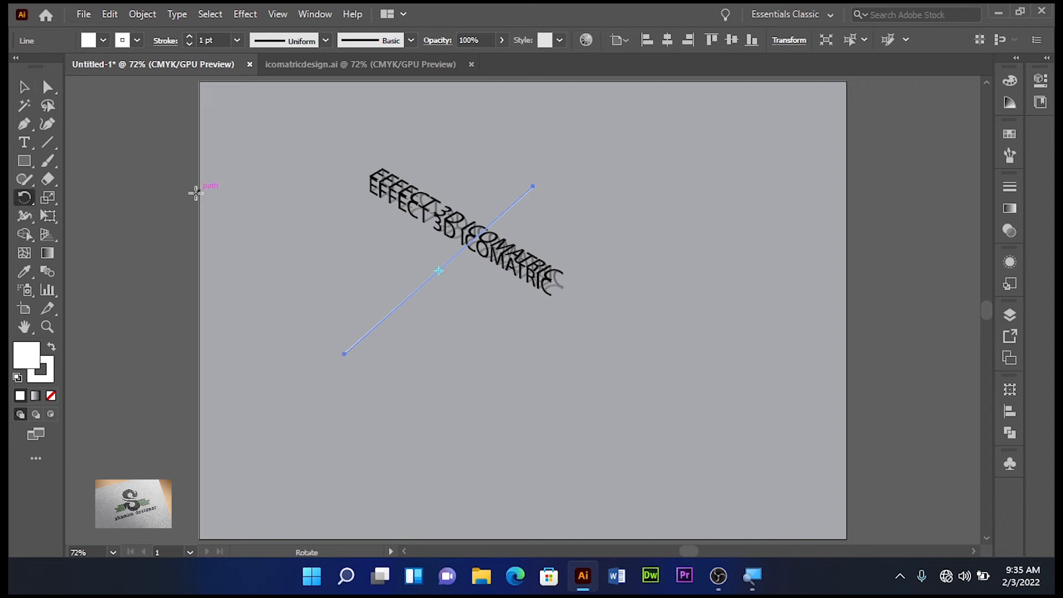
pyautogui.doubleClick(24, 198)
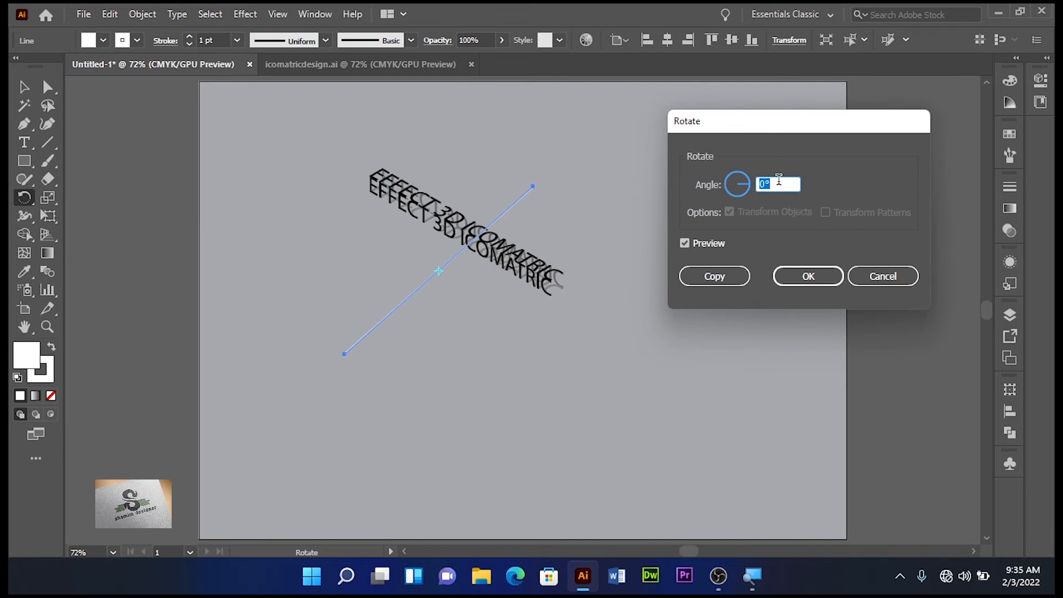
pyautogui.write('90')
pyautogui.click(683, 248)
pyautogui.click(682, 247)
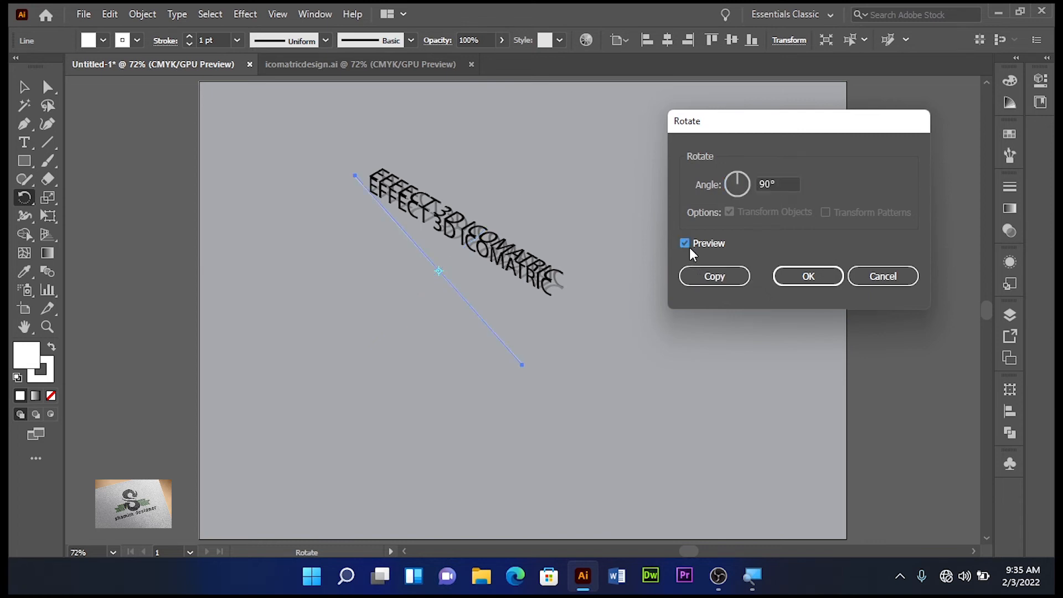
pyautogui.click(714, 276)
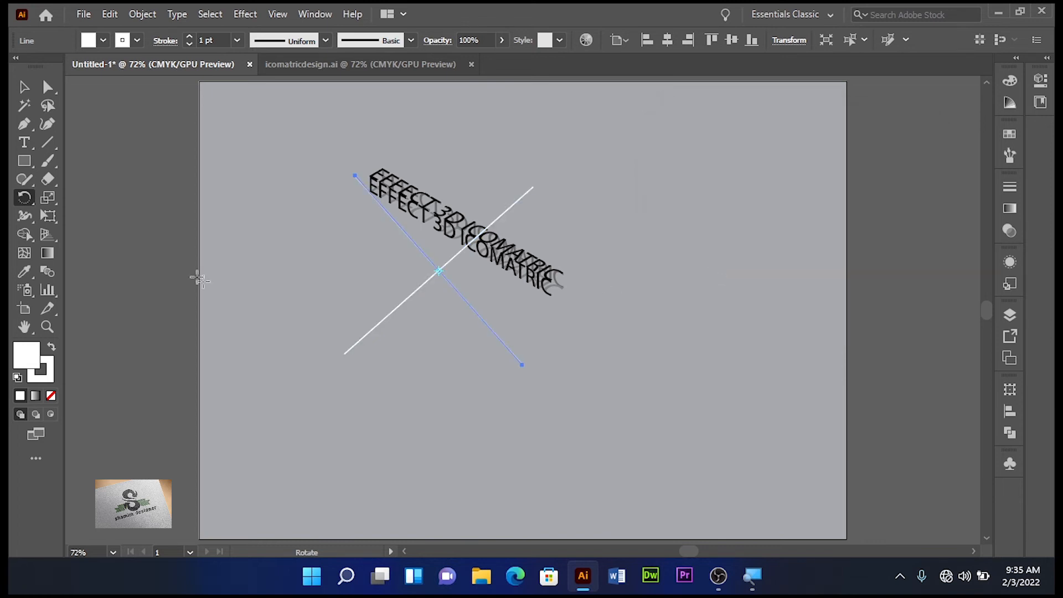
pyautogui.click(23, 87)
pyautogui.click(97, 117)
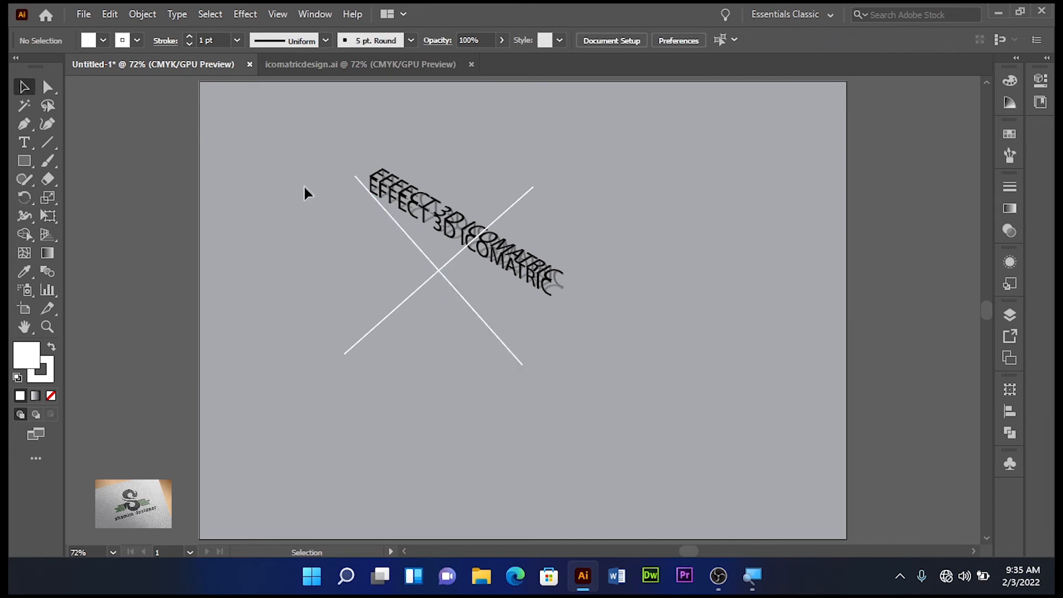
# Move the rotated copy's upper-left anchor point away from the text to about X 2.20 in, Y 2.20 in and deselect it
pyautogui.click(49, 90)
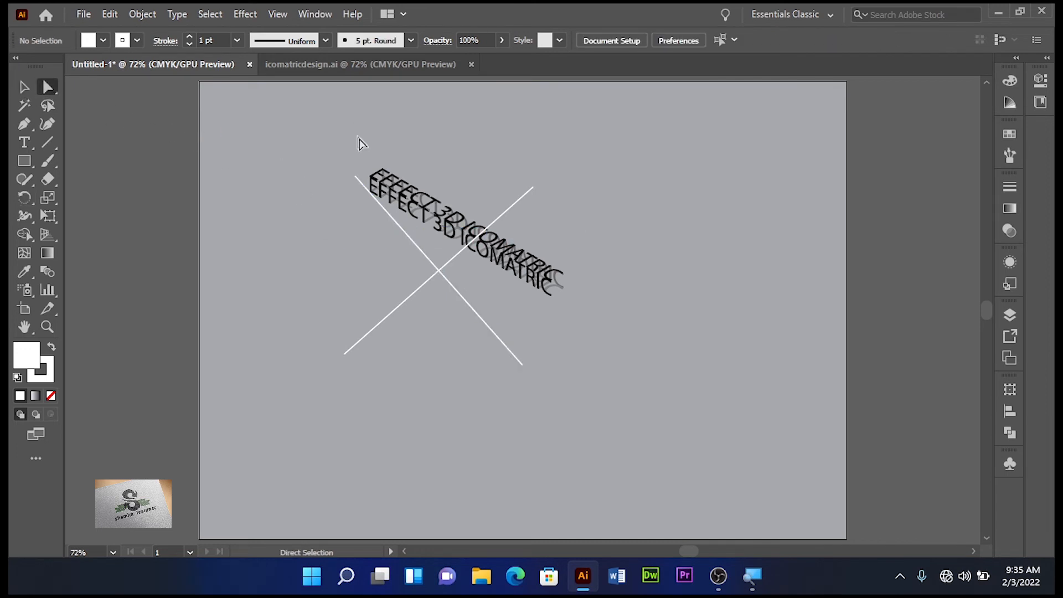
pyautogui.moveTo(356, 176); pyautogui.dragTo(320, 203)
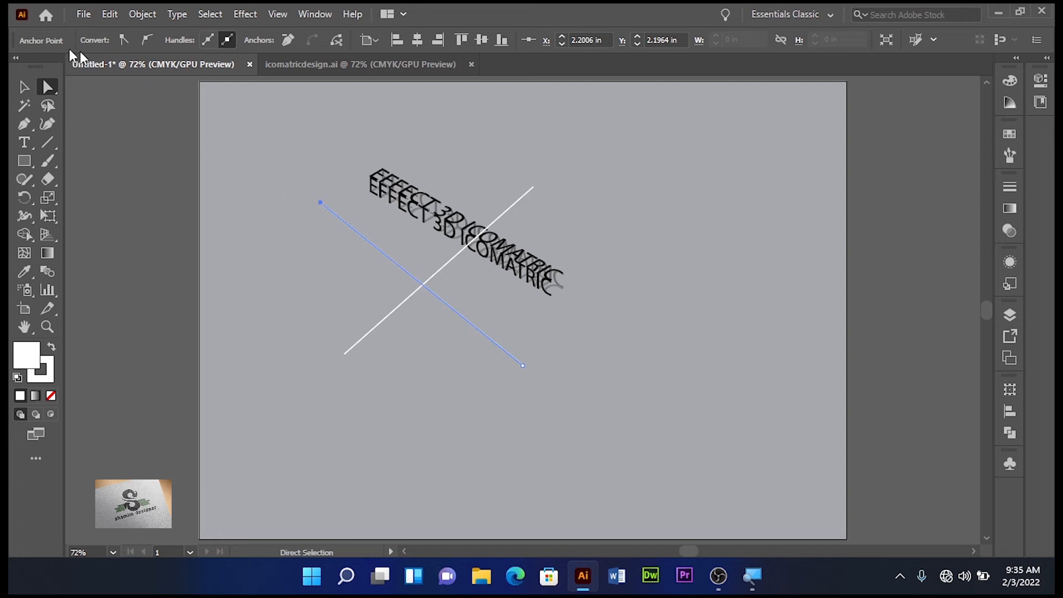
pyautogui.click(27, 89)
pyautogui.click(542, 182)
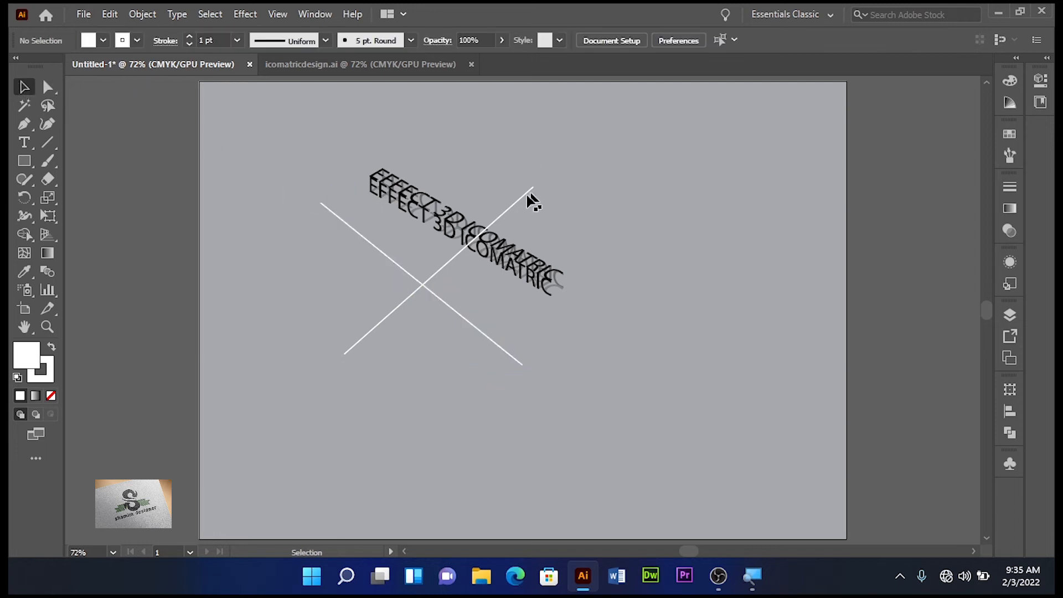
# Nudge the white line crossing the text down and right until its upper end is at about X 6.37 in, Y 2.22 in
pyautogui.click(526, 195)
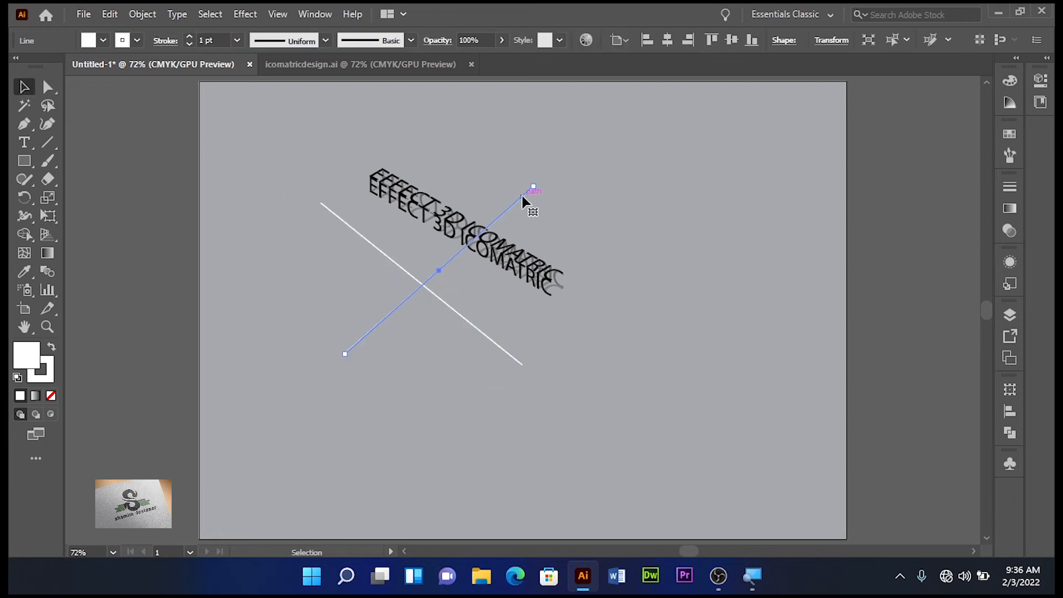
pyautogui.press('Down')
pyautogui.press('Down')
pyautogui.press('Down')
pyautogui.press('Down')
pyautogui.press('Down')
pyautogui.press('Down')
pyautogui.press('Down')
pyautogui.press('Down')
pyautogui.press('Down')
pyautogui.press('Down')
pyautogui.press('Down')
pyautogui.press('Down')
pyautogui.press('Down')
pyautogui.press('Down')
pyautogui.press('Down')
pyautogui.press('Down')
pyautogui.press('Down')
pyautogui.press('Down')
pyautogui.press('Down')
pyautogui.press('Down')
pyautogui.press('Right')
pyautogui.press('Right')
pyautogui.press('Right')
pyautogui.press('Right')
pyautogui.press('Right')
pyautogui.press('Right')
pyautogui.press('Right')
pyautogui.press('Right')
pyautogui.press('Right')
pyautogui.press('Right')
pyautogui.press('Right')
pyautogui.press('Right')
pyautogui.press('Right')
pyautogui.press('Right')
pyautogui.press('Right')
pyautogui.press('Right')
pyautogui.press('Right')
pyautogui.press('Right')
pyautogui.press('Right')
pyautogui.press('Right')
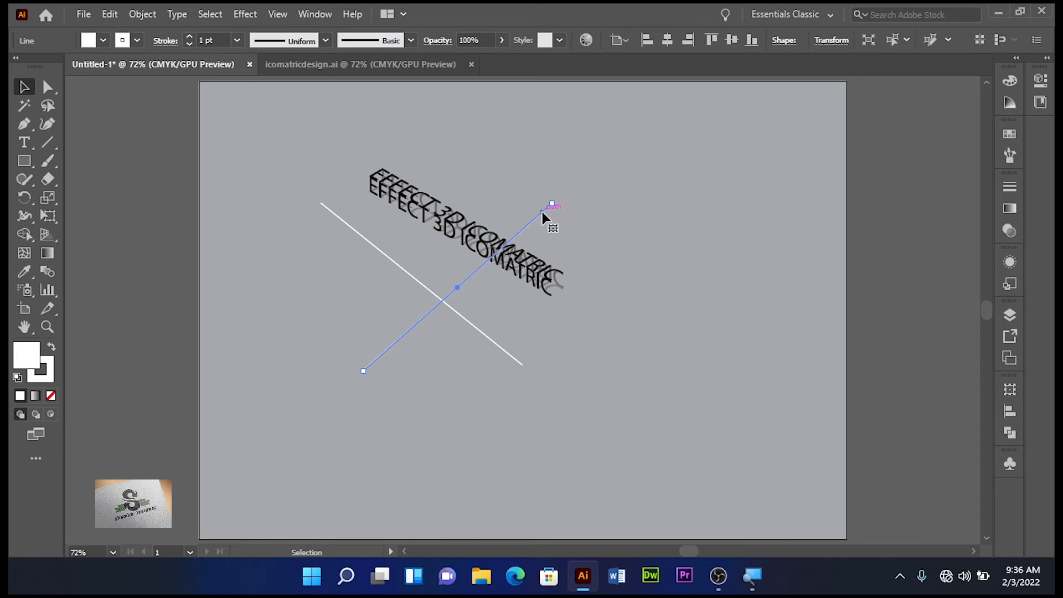
# Duplicate the crossing white line up and to the left so the parallel copy passes through the word EFFECT
pyautogui.moveTo(545, 209); pyautogui.dragTo(476, 156)
pyautogui.click(633, 239)
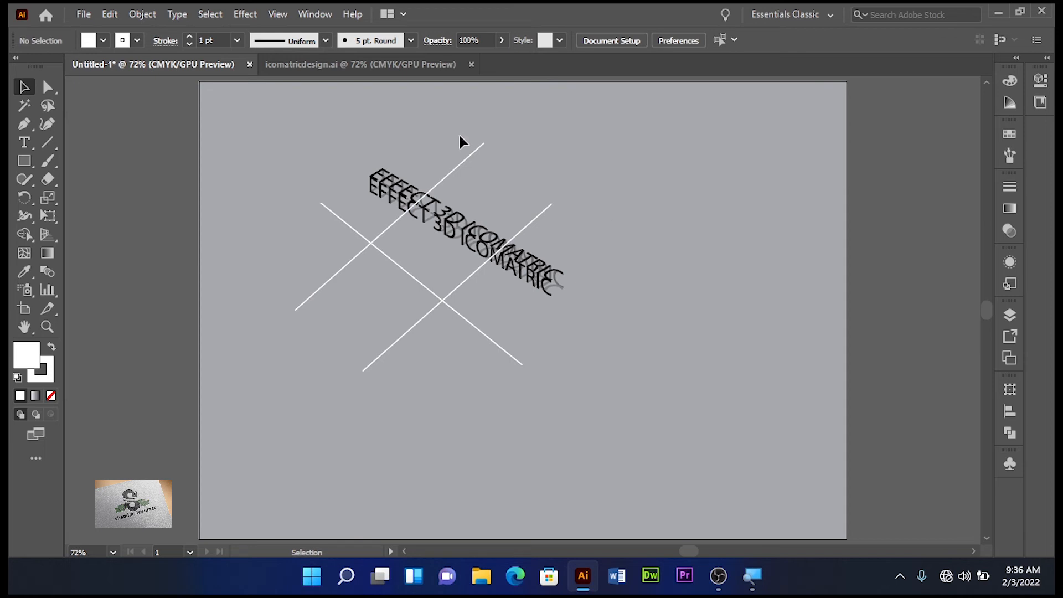
# Select both parallel white lines crossing the text and send them backward one level
pyautogui.moveTo(459, 128); pyautogui.dragTo(560, 207)
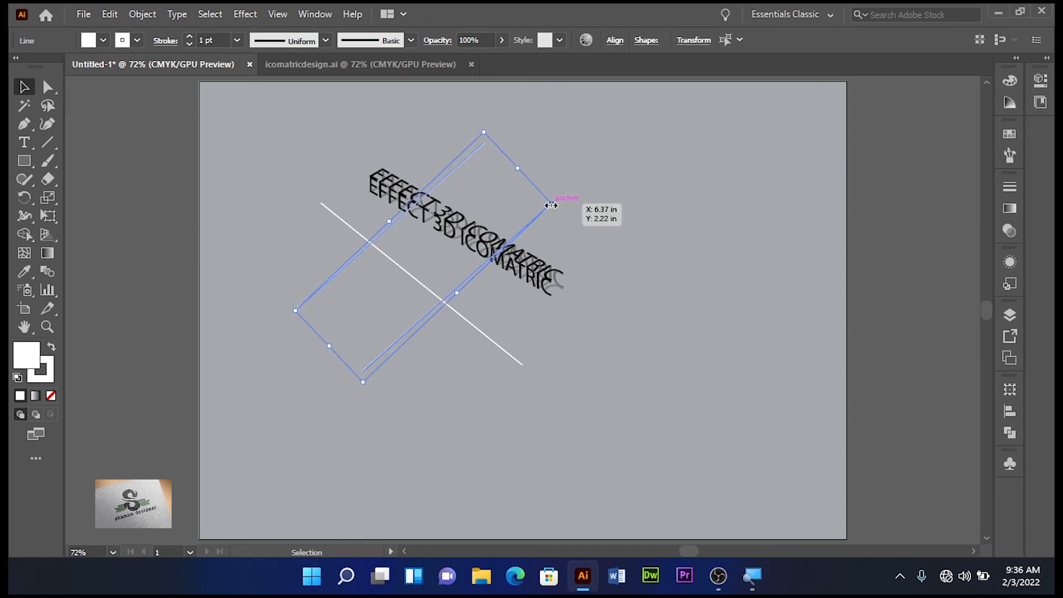
pyautogui.rightClick(551, 206)
pyautogui.moveTo(697, 482)
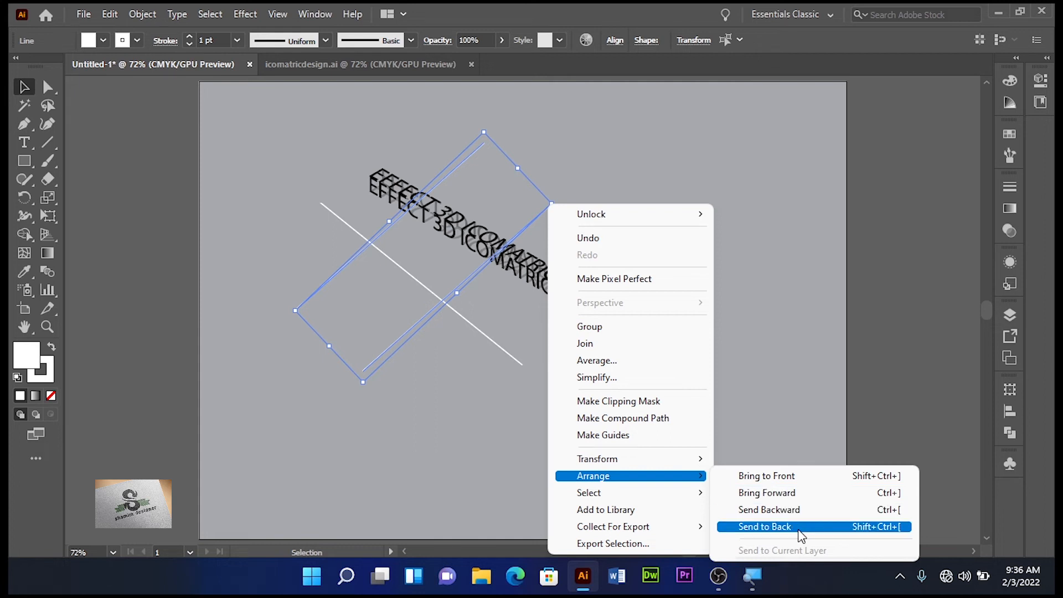
pyautogui.click(789, 509)
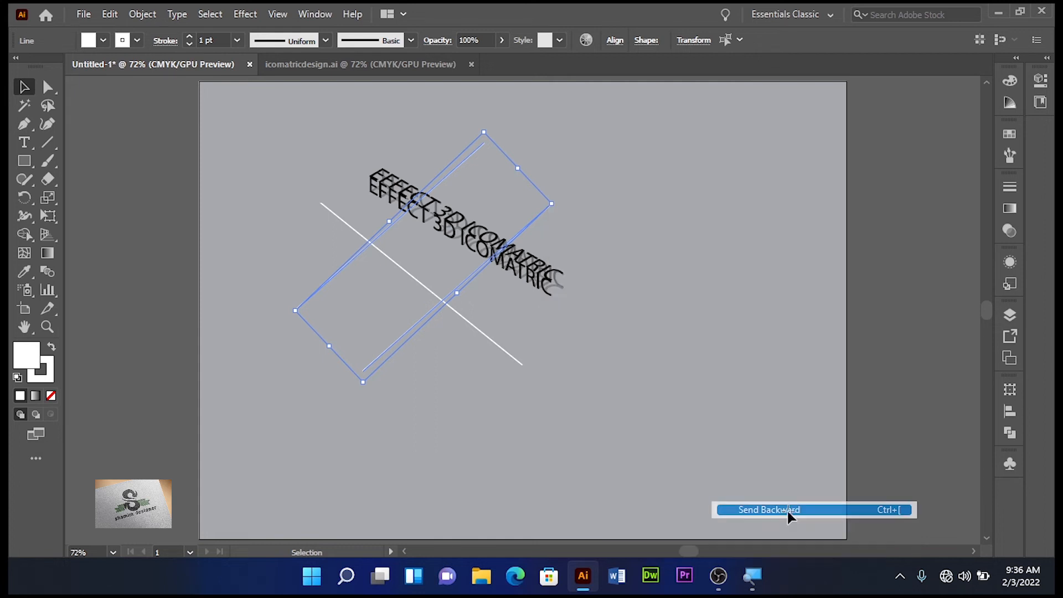
# Add black "Lorem ipsum" placeholder text at the artboard's upper right, enlarge it to about 59.5 pt and shift it slightly right
pyautogui.click(735, 376)
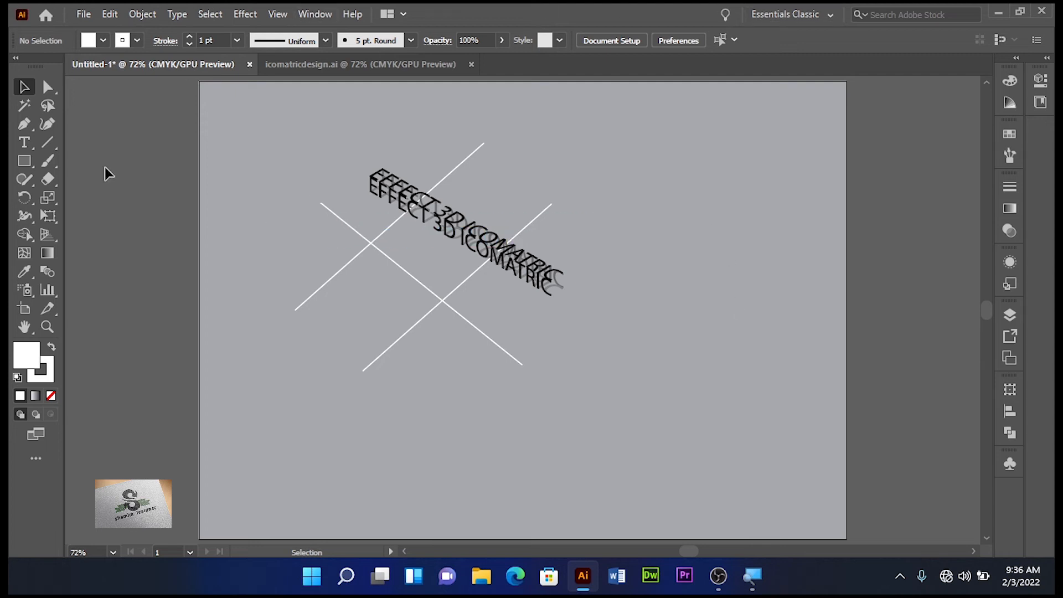
pyautogui.click(23, 143)
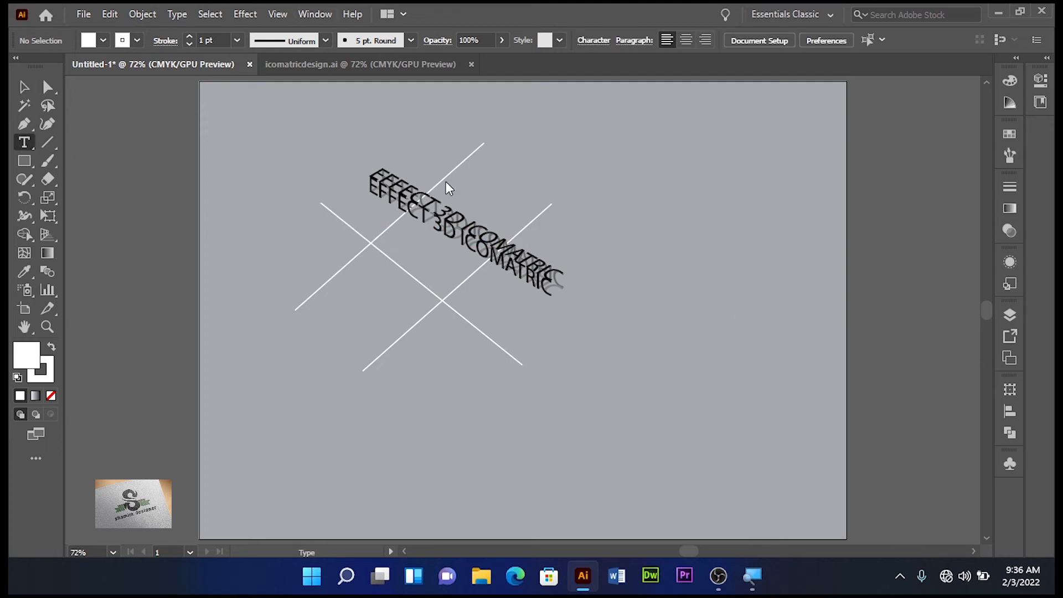
pyautogui.click(645, 161)
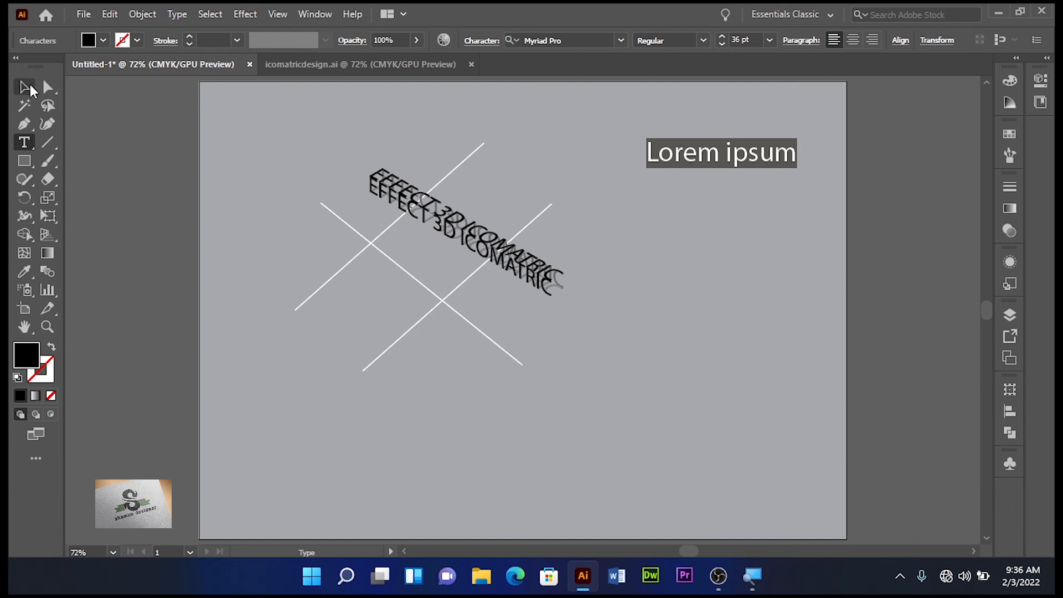
pyautogui.click(29, 87)
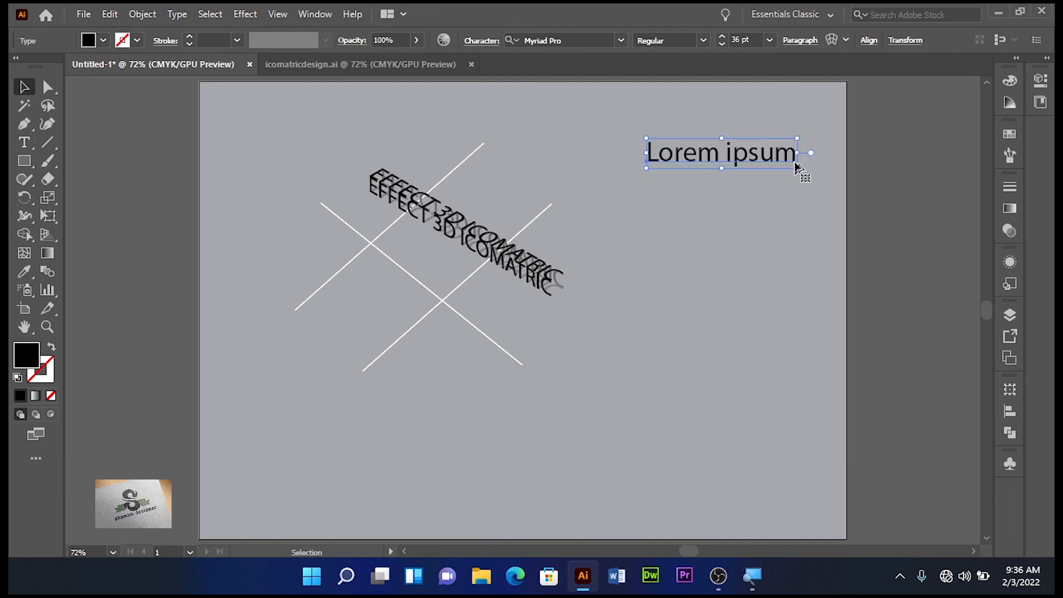
pyautogui.moveTo(796, 162); pyautogui.dragTo(848, 188)
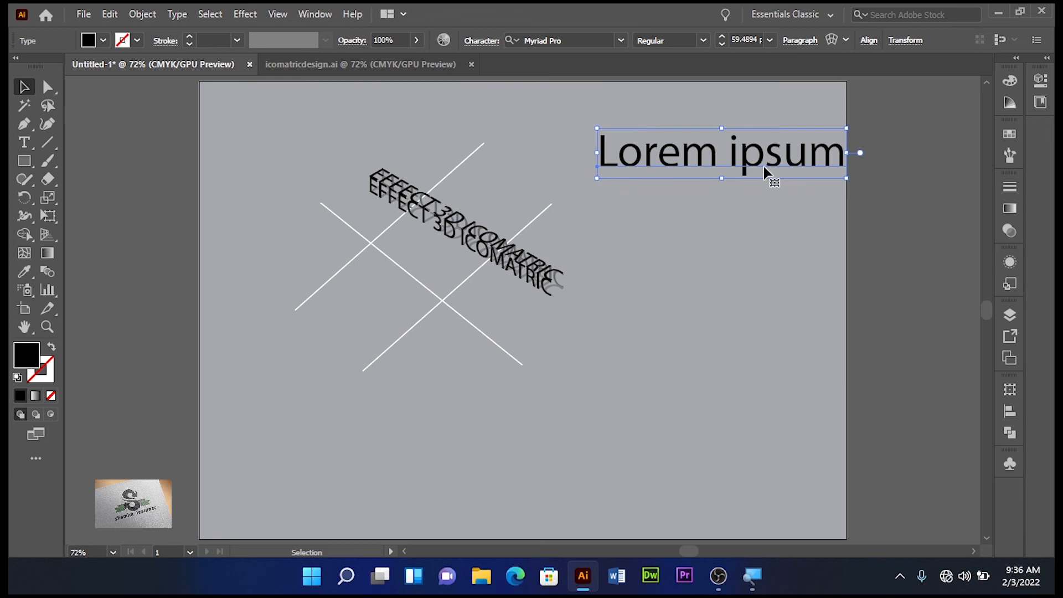
pyautogui.moveTo(766, 171); pyautogui.dragTo(790, 172)
# Group the isometric text with its white lines and move the group to the artboard's upper-left corner
pyautogui.moveTo(263, 156); pyautogui.dragTo(525, 371)
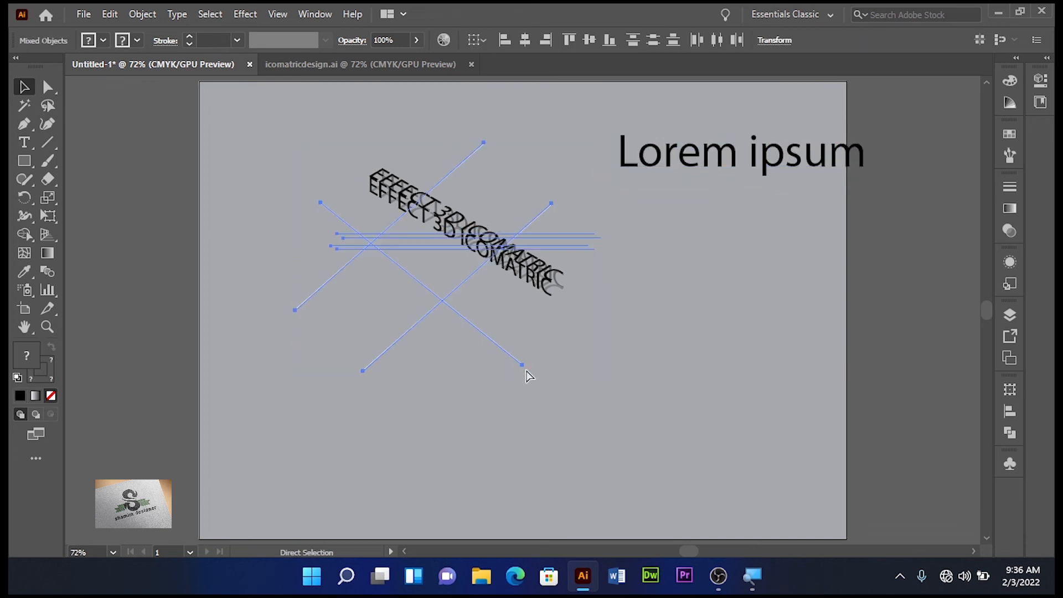
pyautogui.hotkey('ctrl', 'g')
pyautogui.moveTo(488, 258); pyautogui.dragTo(412, 214)
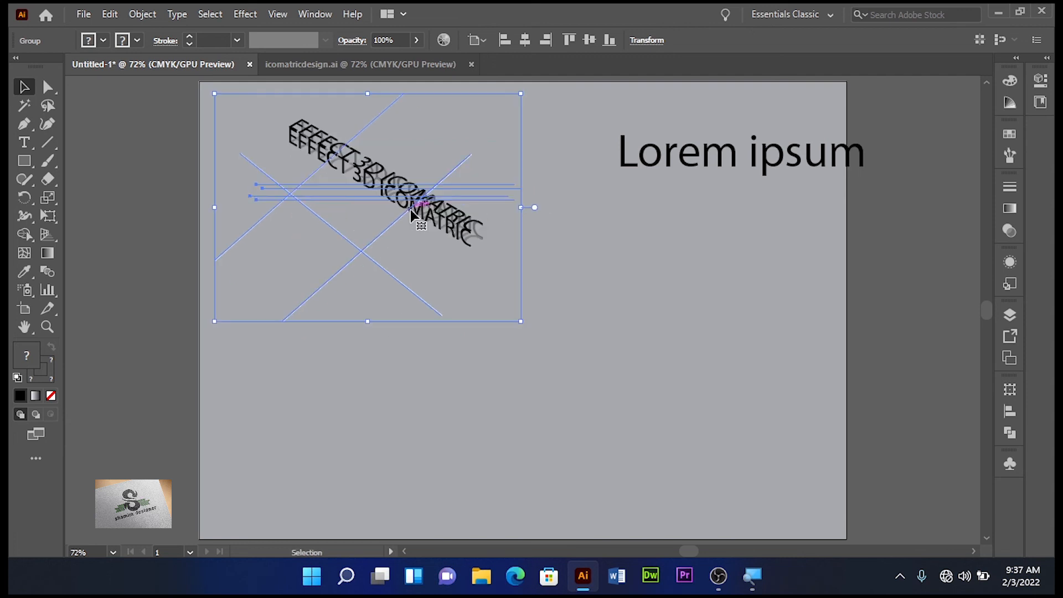
pyautogui.click(607, 306)
# Move the "Lorem ipsum" text fully onto the artboard, duplicate it straight below, and fill the copy with very light grey
pyautogui.moveTo(785, 166); pyautogui.dragTo(729, 165)
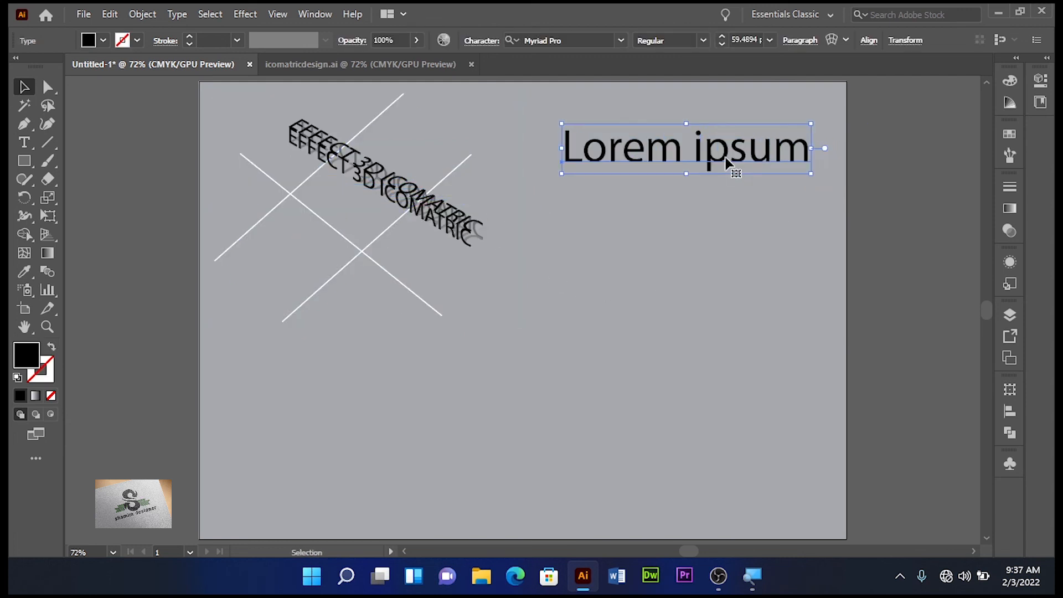
pyautogui.moveTo(727, 162); pyautogui.dragTo(751, 403)
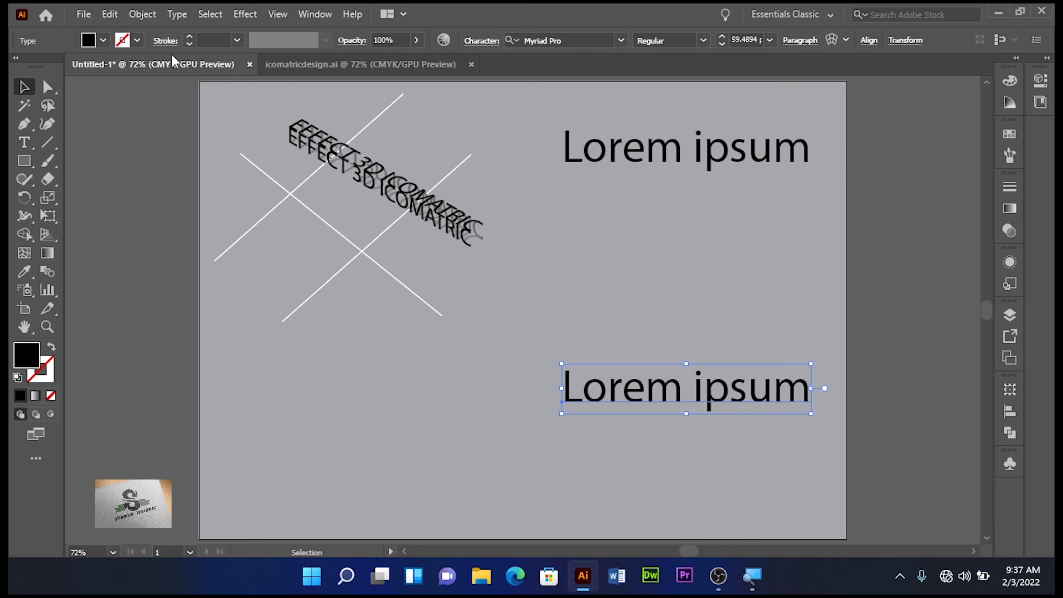
pyautogui.click(104, 41)
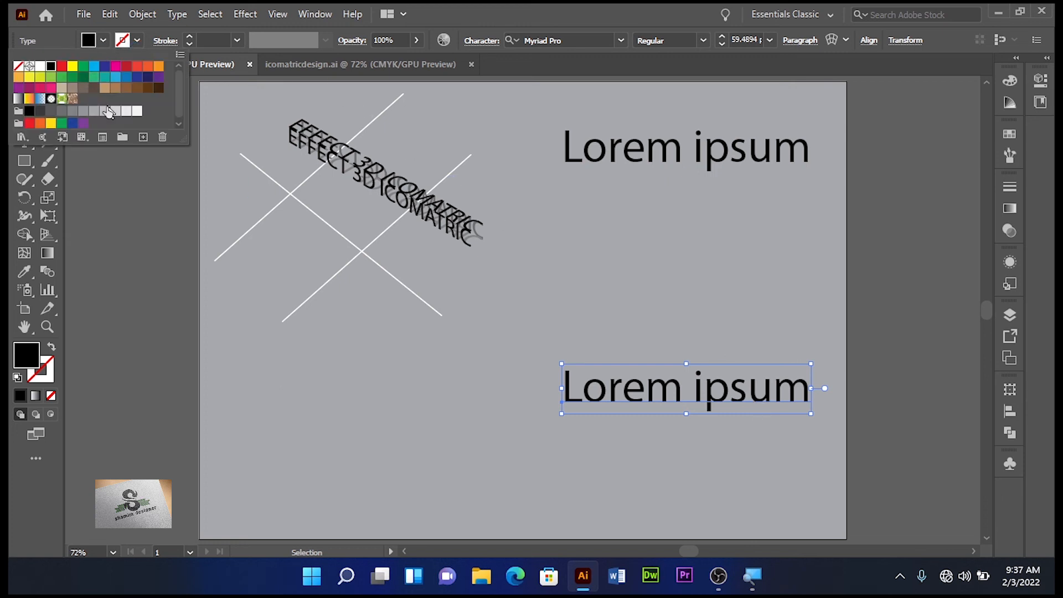
pyautogui.click(105, 113)
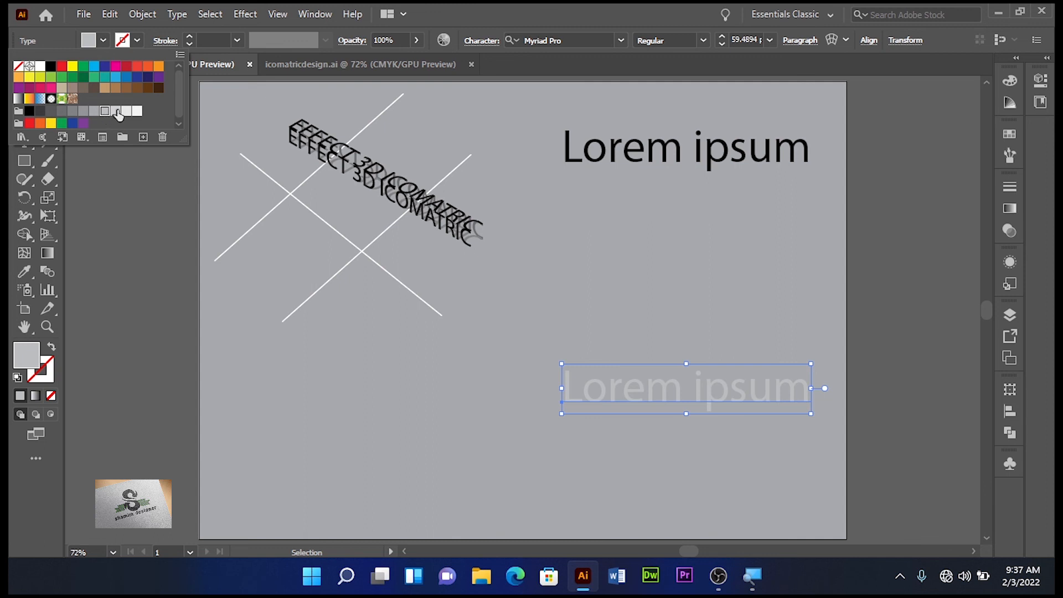
pyautogui.click(127, 112)
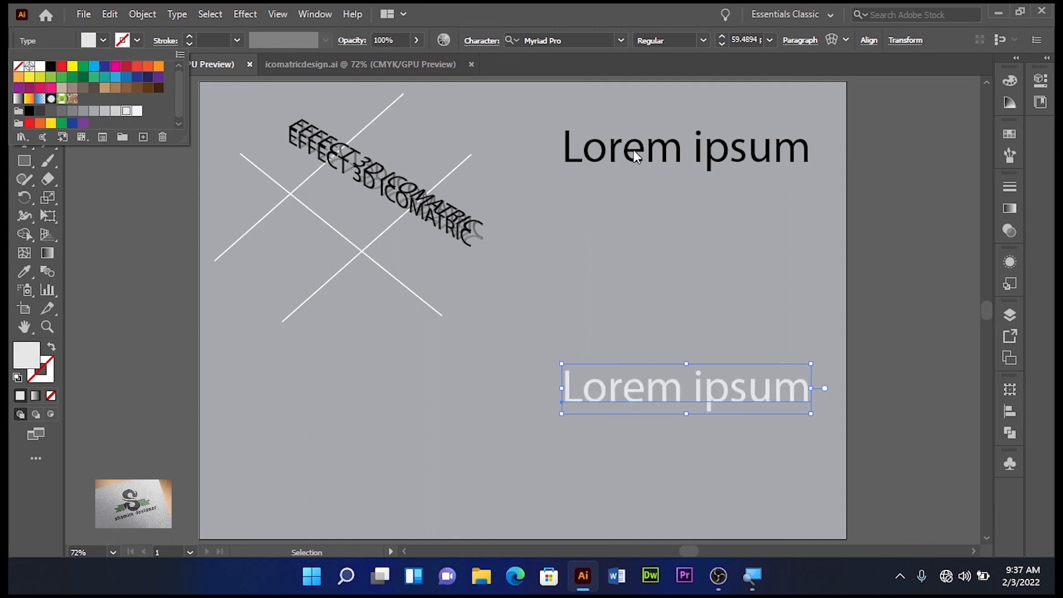
pyautogui.click(647, 101)
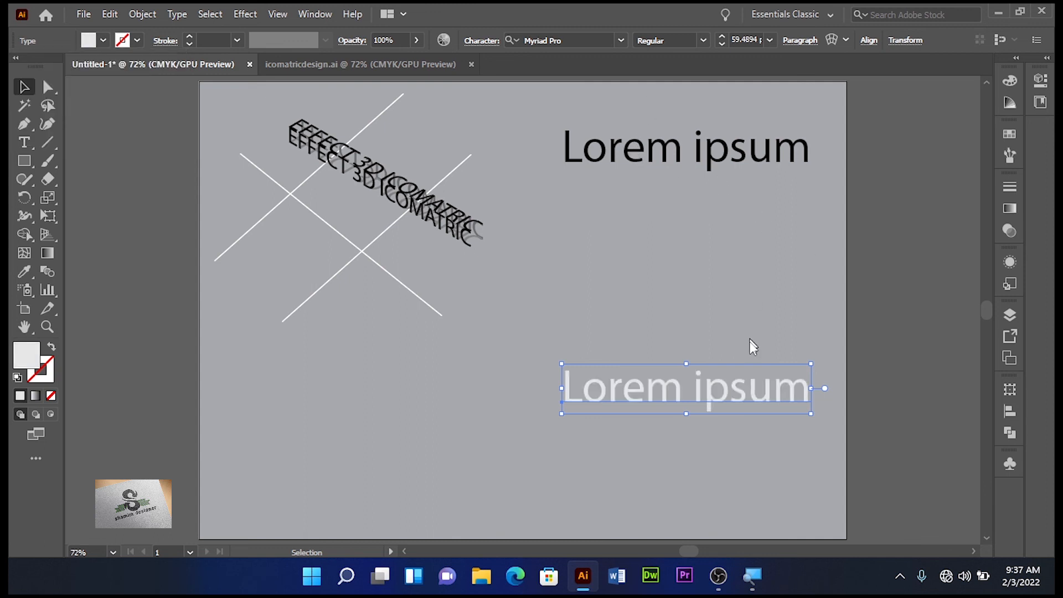
# Blend the black "Lorem ipsum" text with its light grey copy
pyautogui.keyDown('shift'); pyautogui.click(677, 151); pyautogui.keyUp('shift')
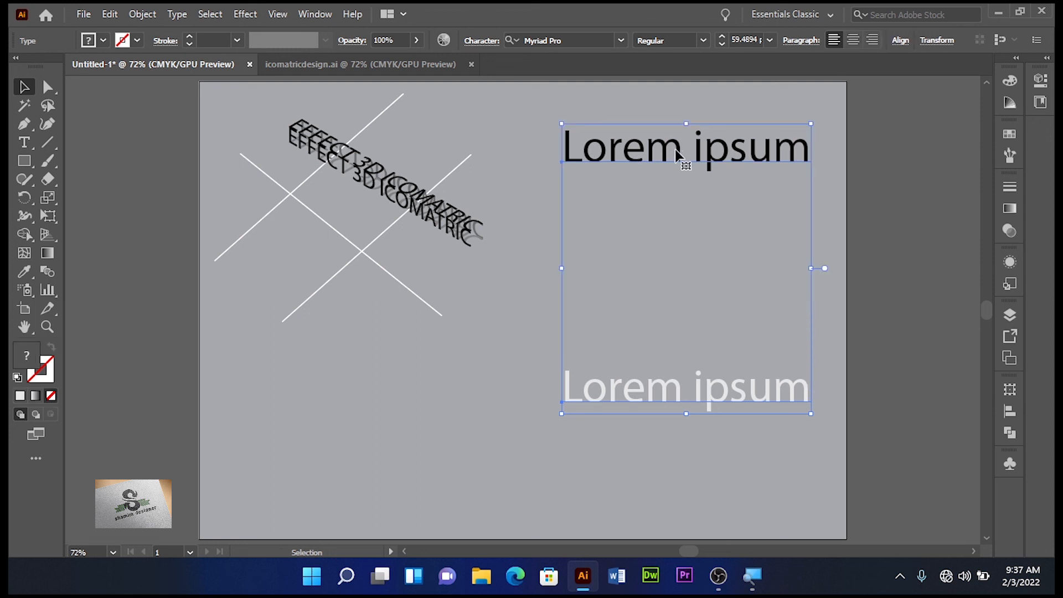
pyautogui.press('ctrl')
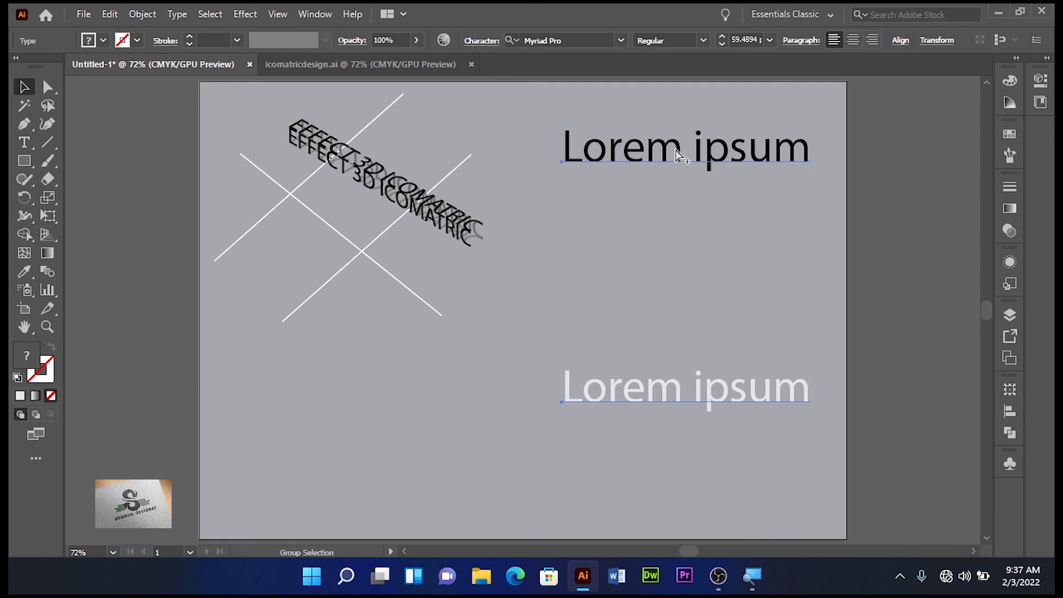
pyautogui.hotkey('ctrl', 'alt', 'b')
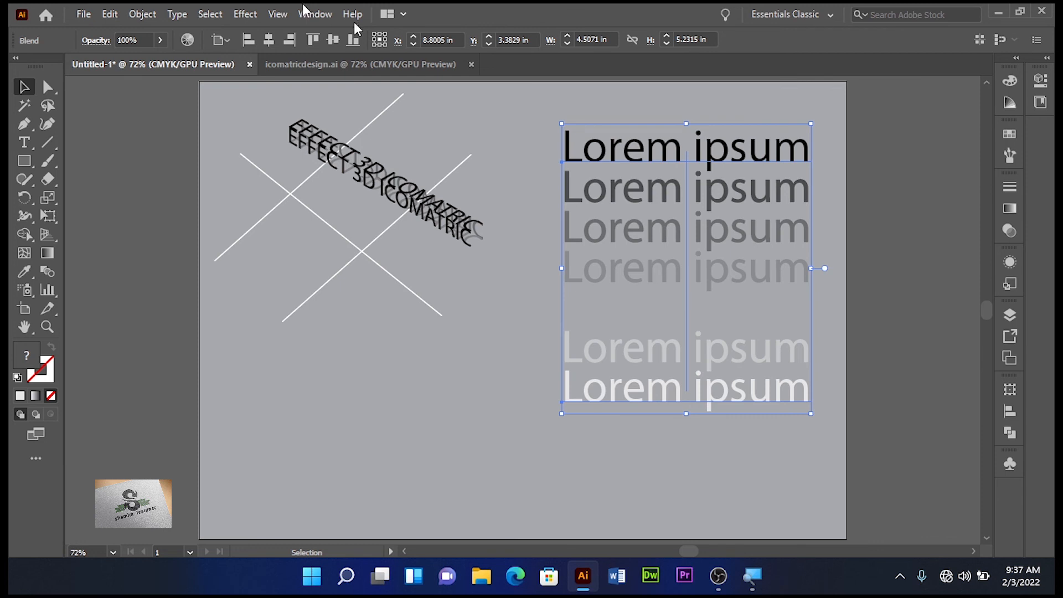
# Start a Wave warp effect on the blended text and keep the options clear of the artwork preview
pyautogui.click(236, 14)
pyautogui.moveTo(324, 214)
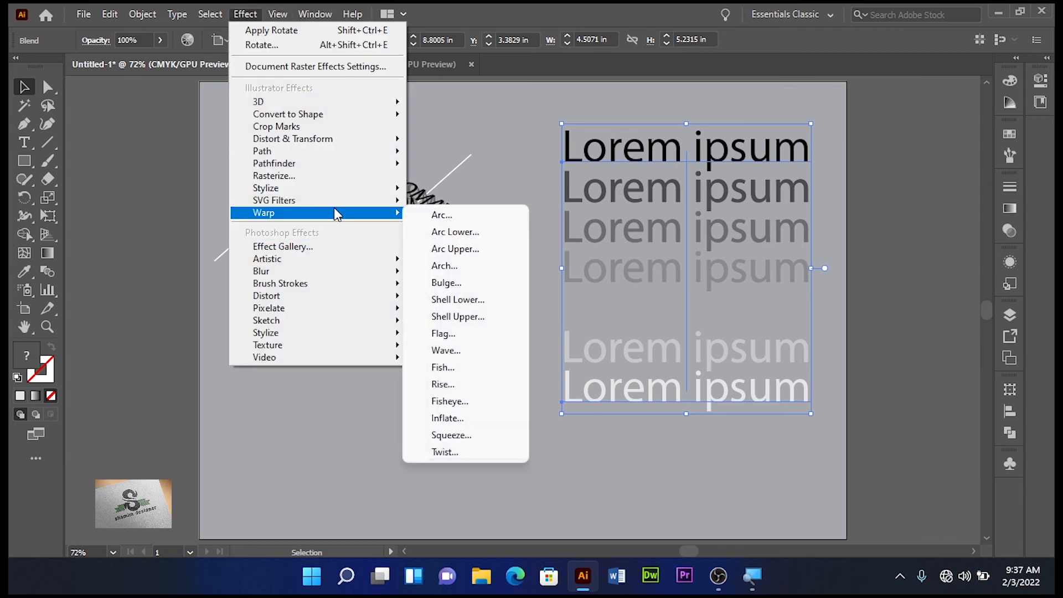
pyautogui.click(469, 351)
pyautogui.moveTo(607, 81); pyautogui.dragTo(283, 89)
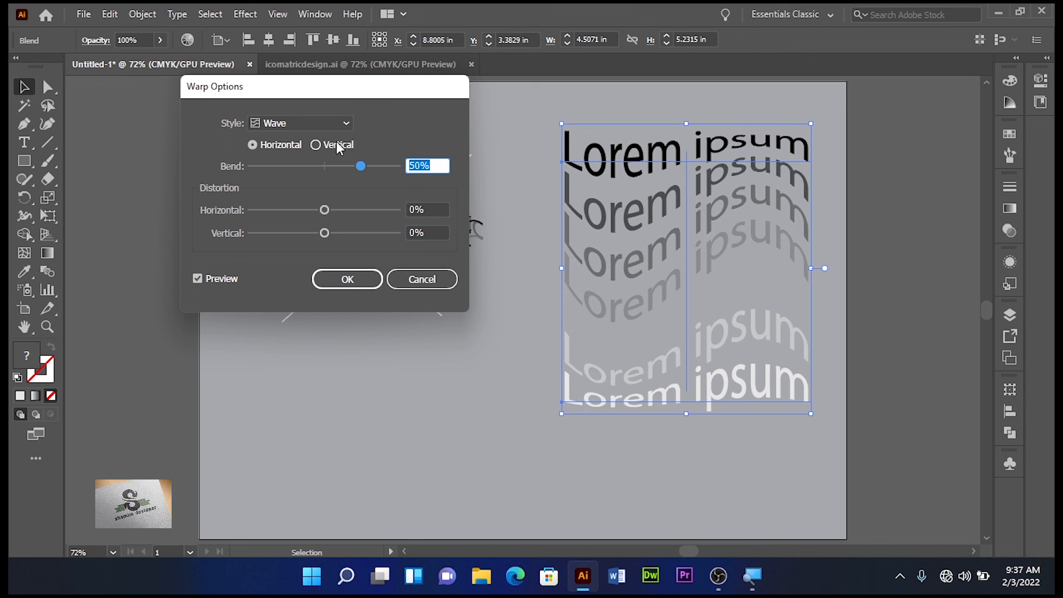
# Try the Fish and Flag warp styles on the blended text with the preview on
pyautogui.click(343, 124)
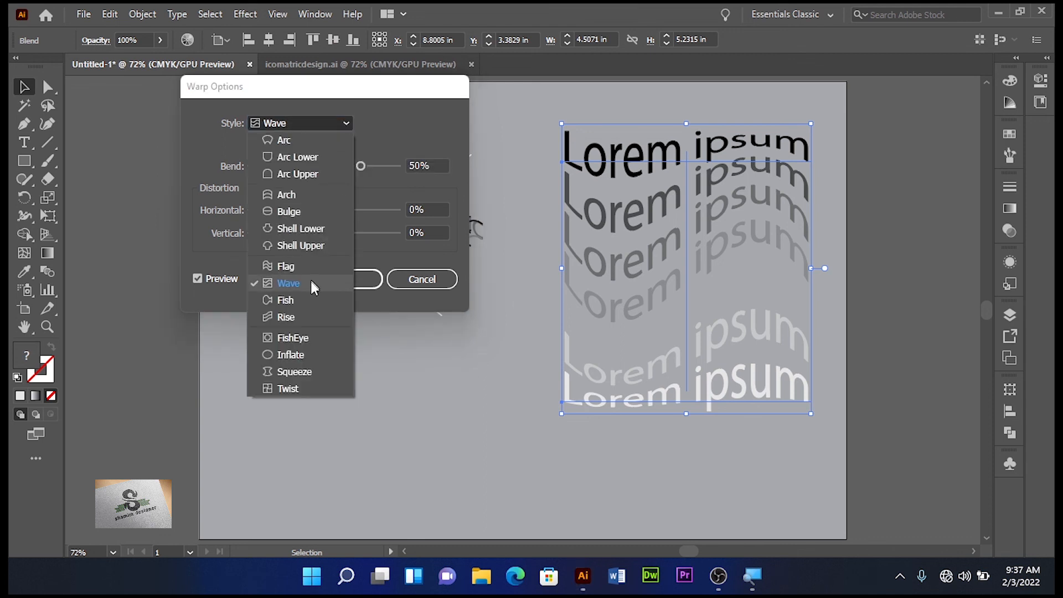
pyautogui.click(308, 298)
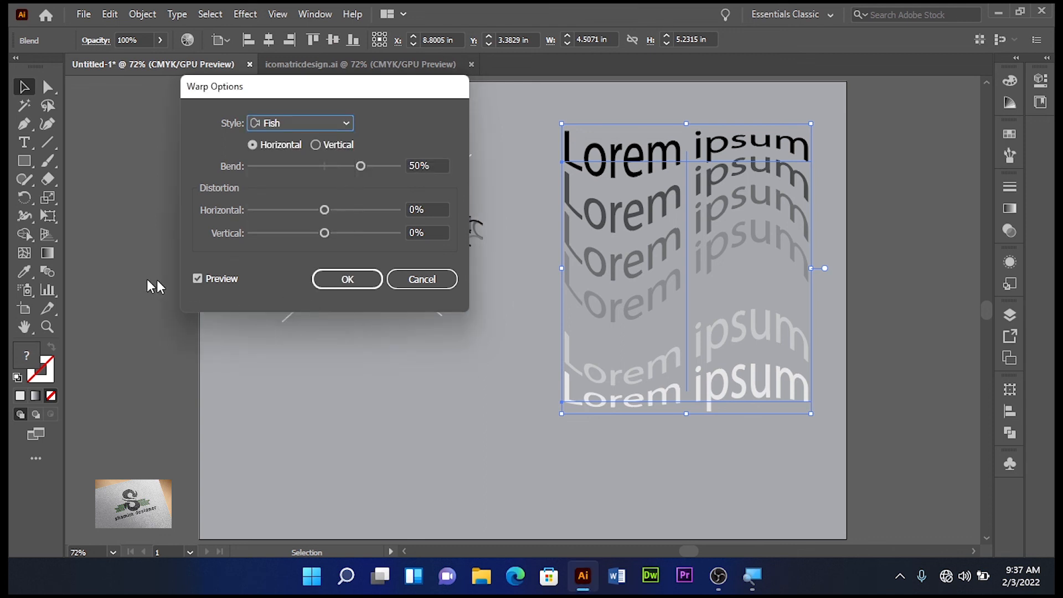
pyautogui.click(195, 279)
pyautogui.click(196, 279)
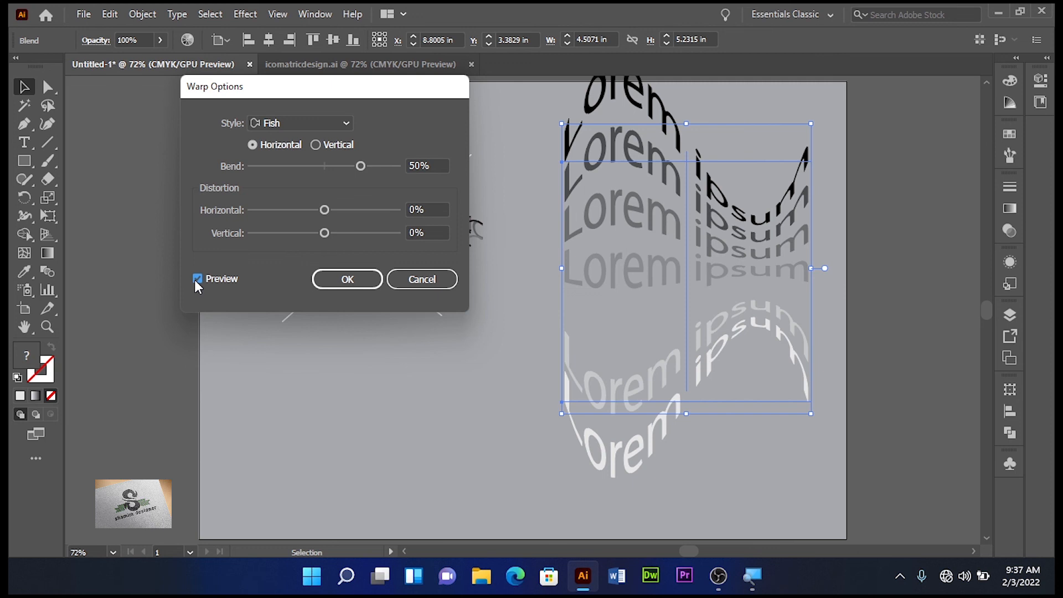
pyautogui.click(347, 122)
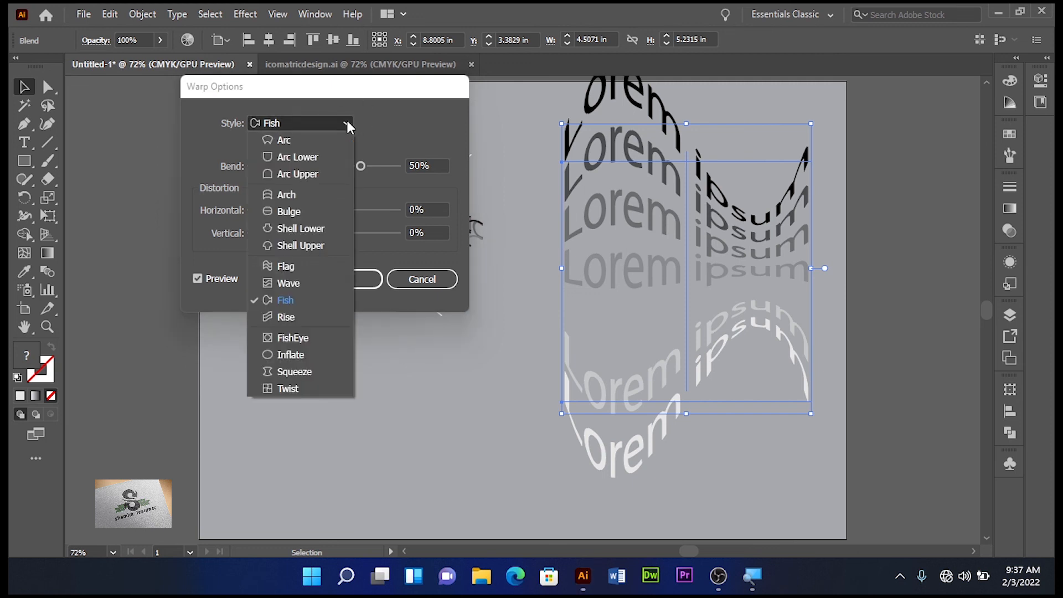
pyautogui.click(308, 270)
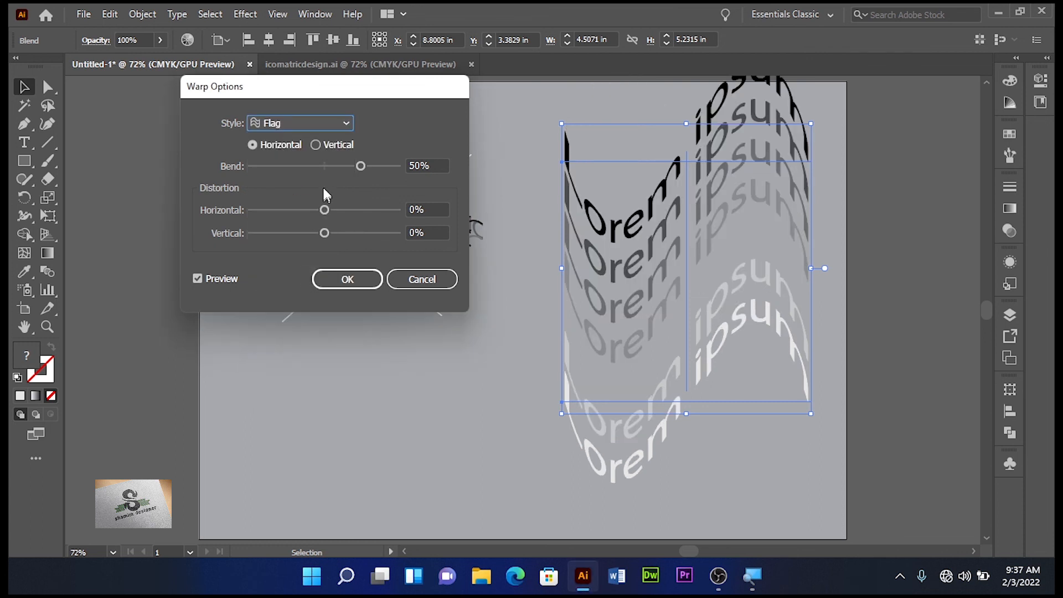
# Set the warp style to horizontal Wave, reduce the bend to slightly under 50%, and apply the effect
pyautogui.click(347, 123)
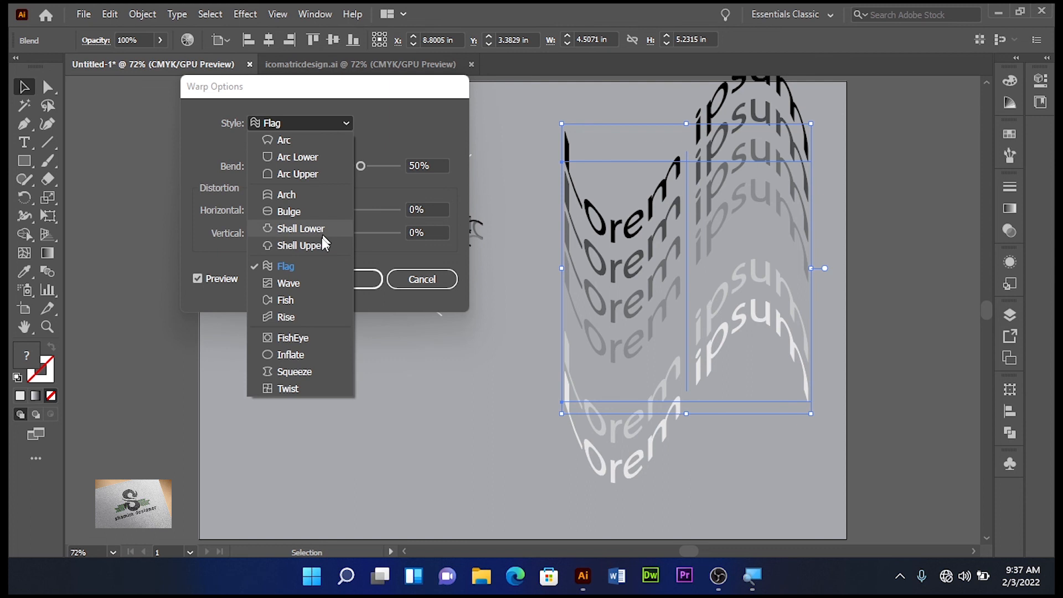
pyautogui.click(308, 287)
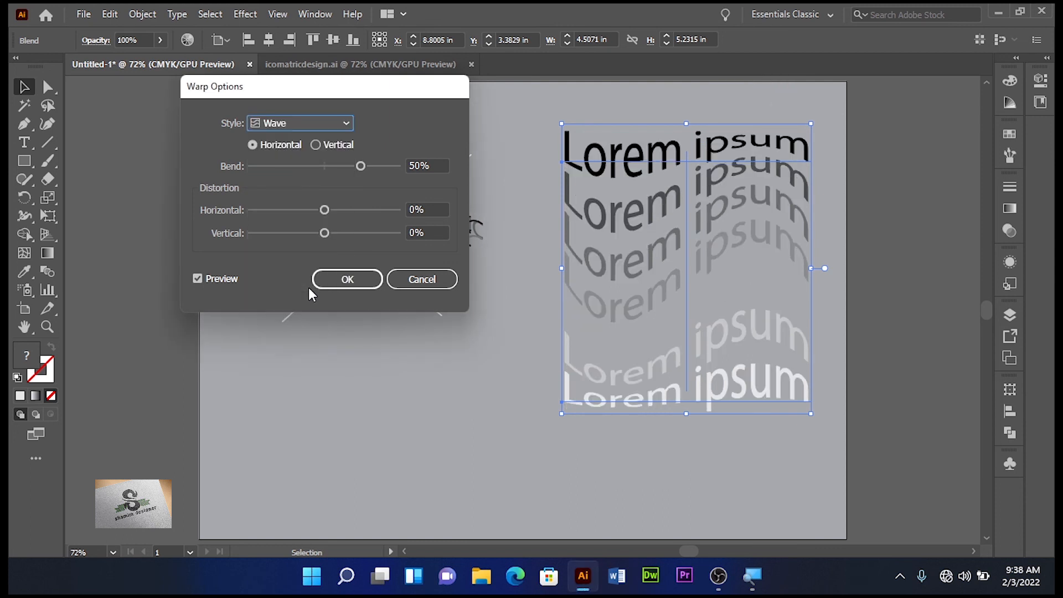
pyautogui.moveTo(360, 166)
pyautogui.mouseDown()
pyautogui.moveTo(285, 147)
pyautogui.moveTo(291, 166)
pyautogui.moveTo(357, 166)
pyautogui.mouseUp()
pyautogui.click(366, 284)
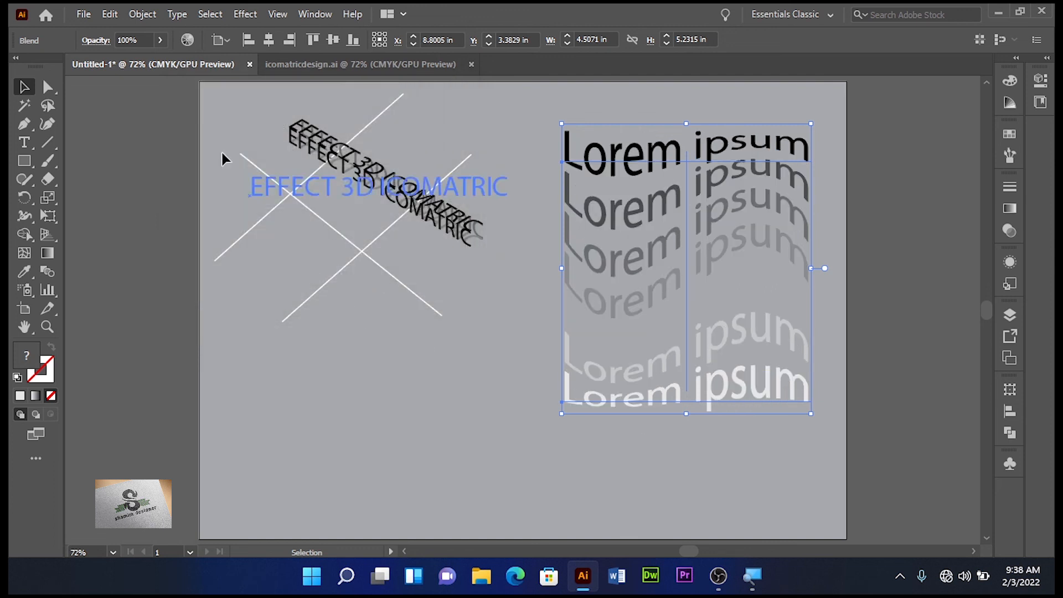
# Recolour only the blend's lowest "Lorem ipsum" text with a medium-dark grey fill and deselect it
pyautogui.click(49, 88)
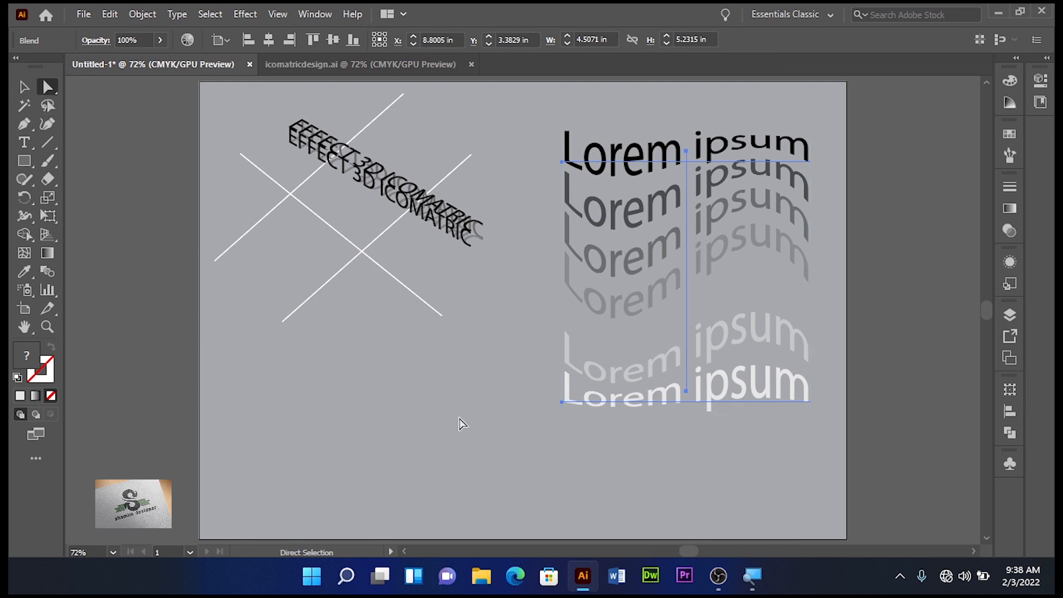
pyautogui.click(459, 424)
pyautogui.click(681, 403)
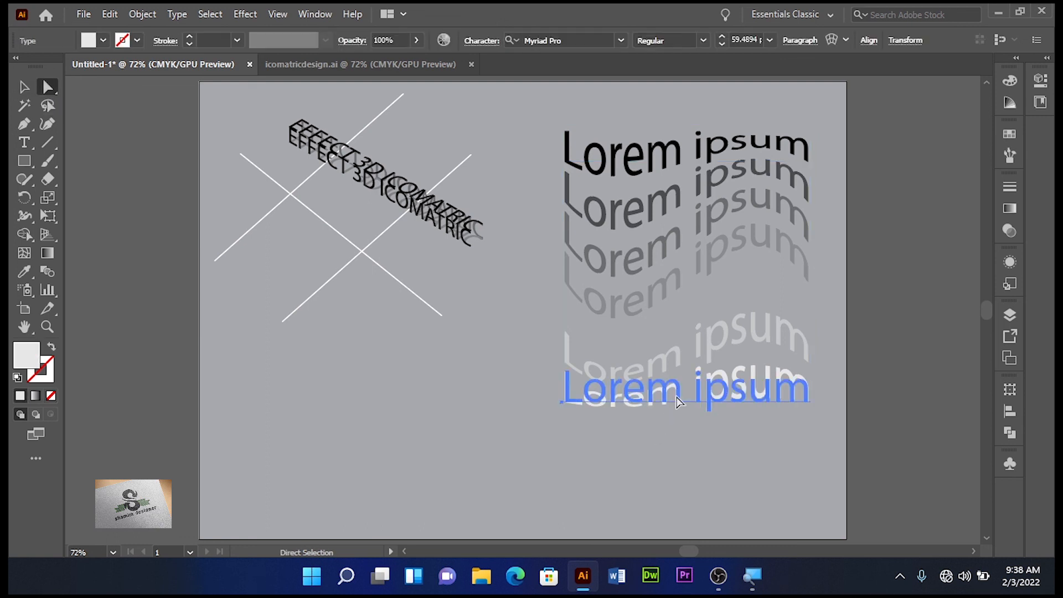
pyautogui.click(103, 40)
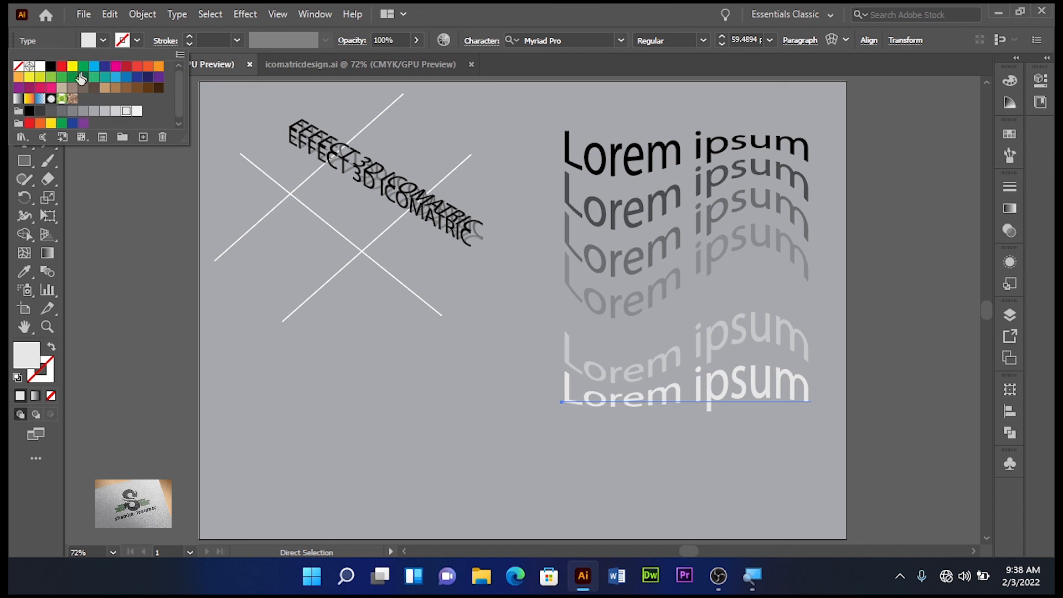
pyautogui.click(50, 112)
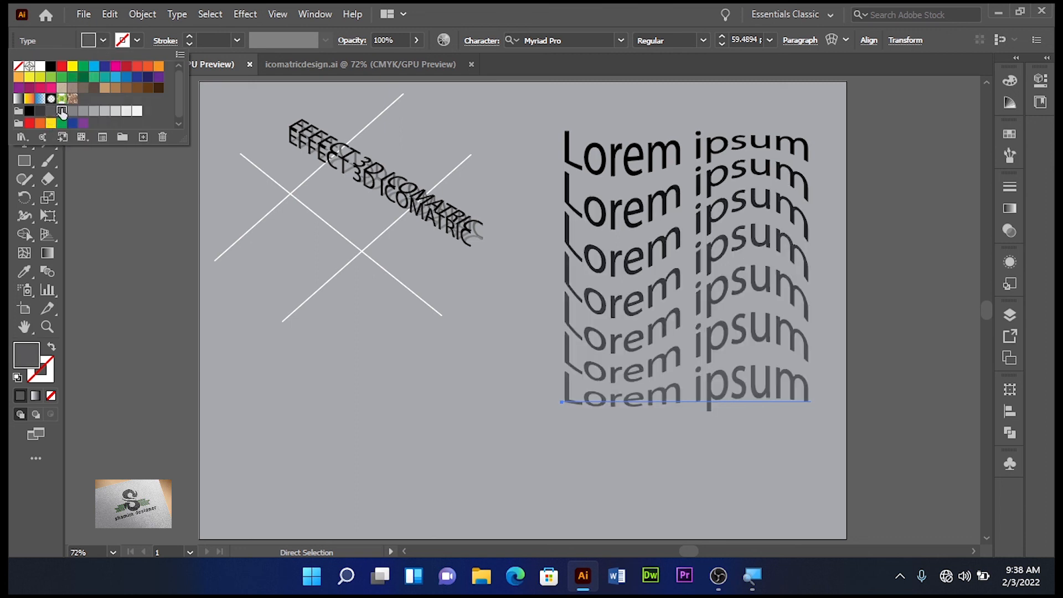
pyautogui.click(62, 111)
pyautogui.click(314, 410)
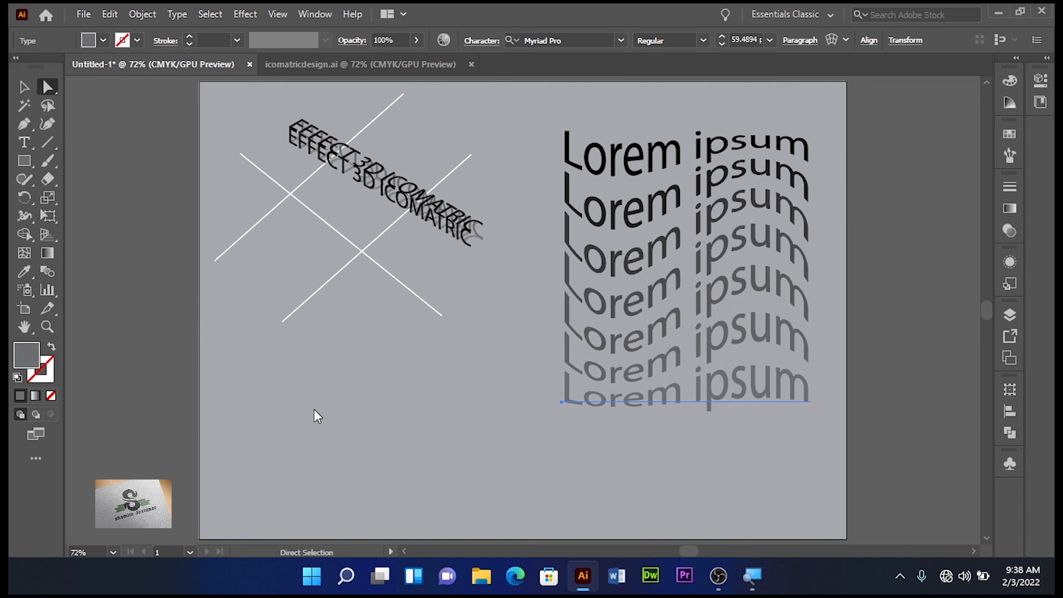
pyautogui.click(314, 410)
pyautogui.click(32, 88)
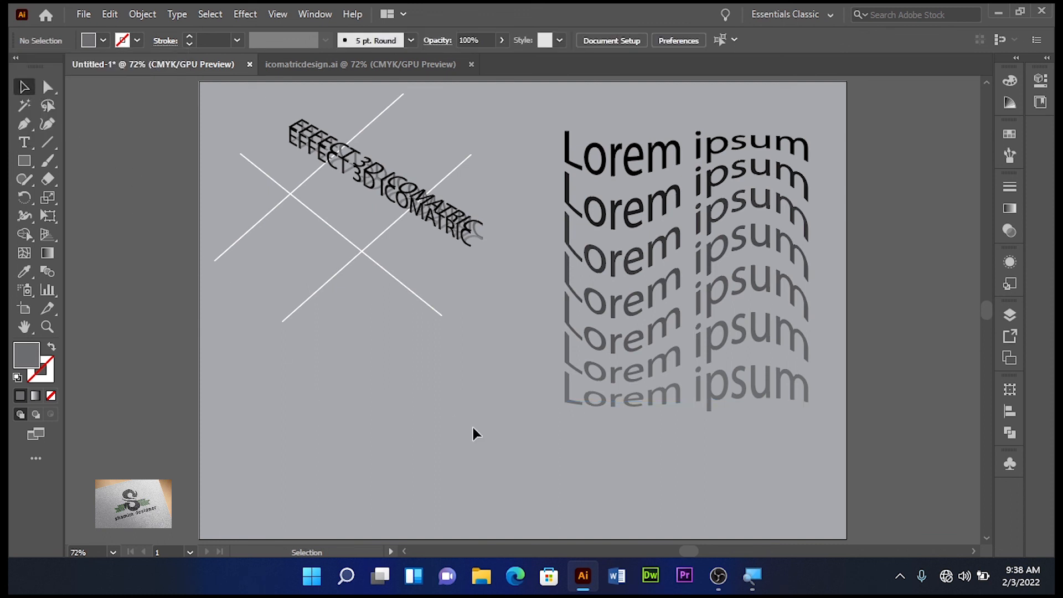